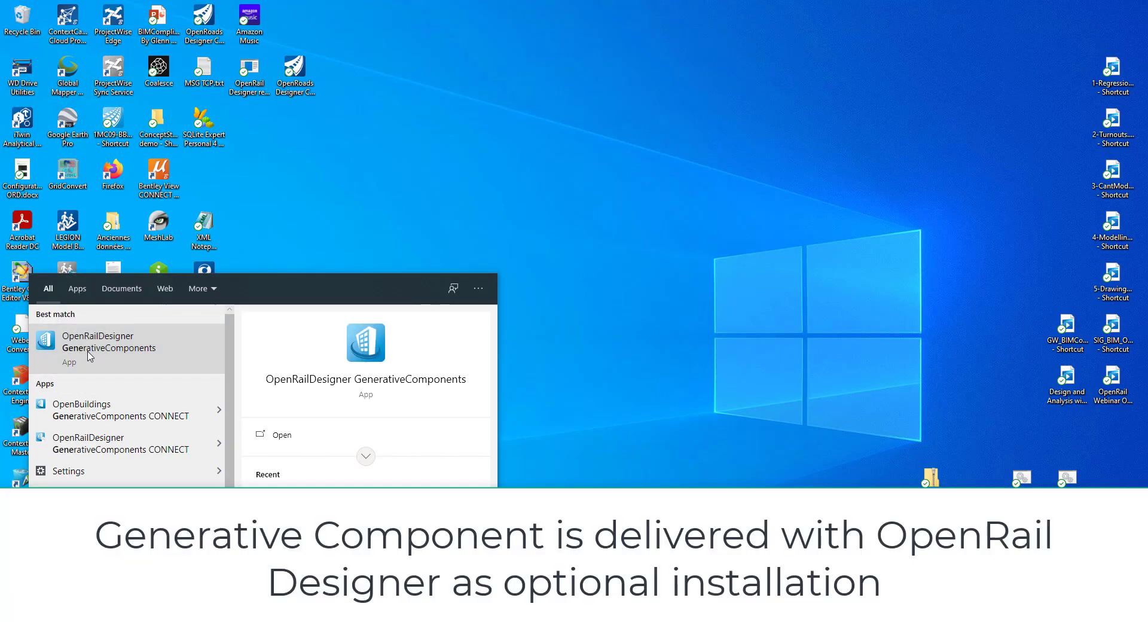
- Launch OpenRailDesigner GenerativeComponents and activate the Computational Design workflow
left_click(99, 342)
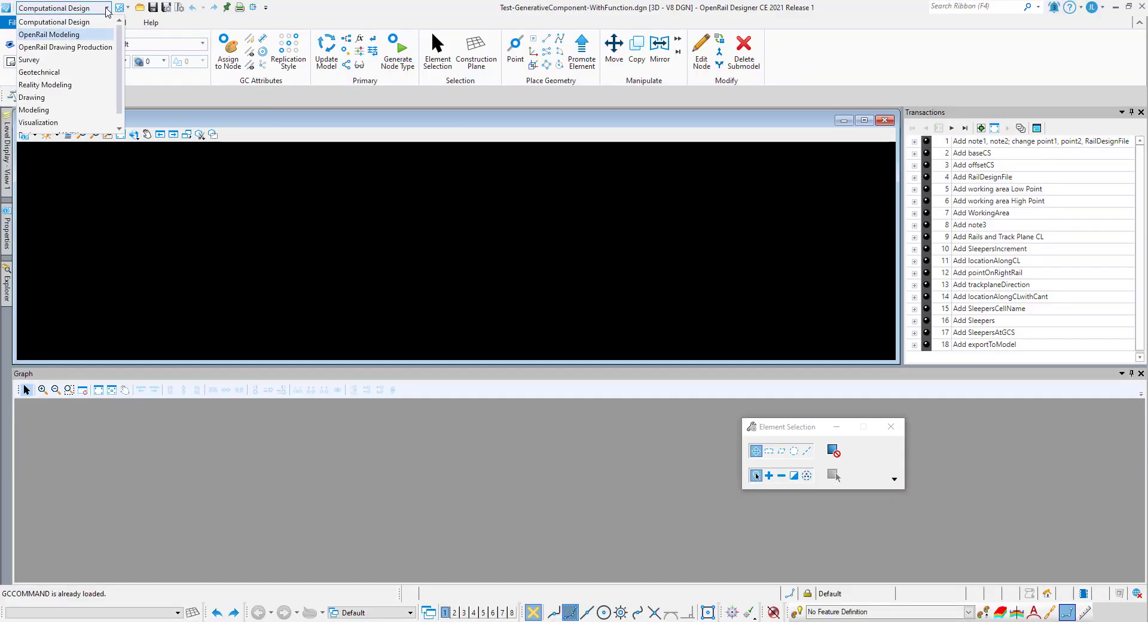
left_click(66, 22)
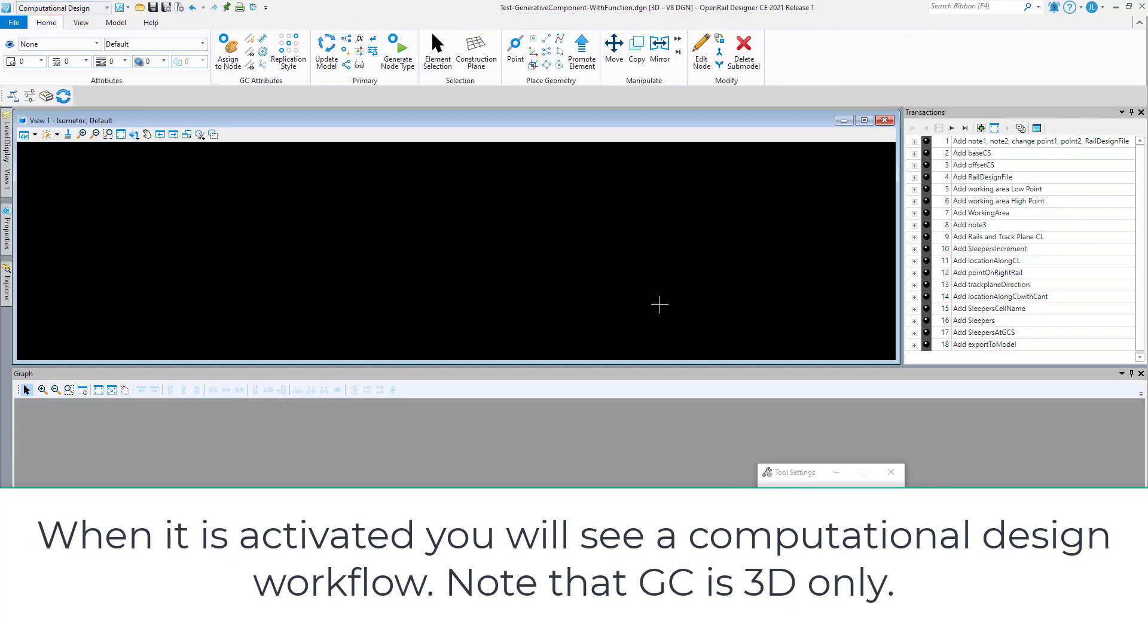
- Find the References tool and select Design for GC Example.dgn as the file to attach
type("ref")
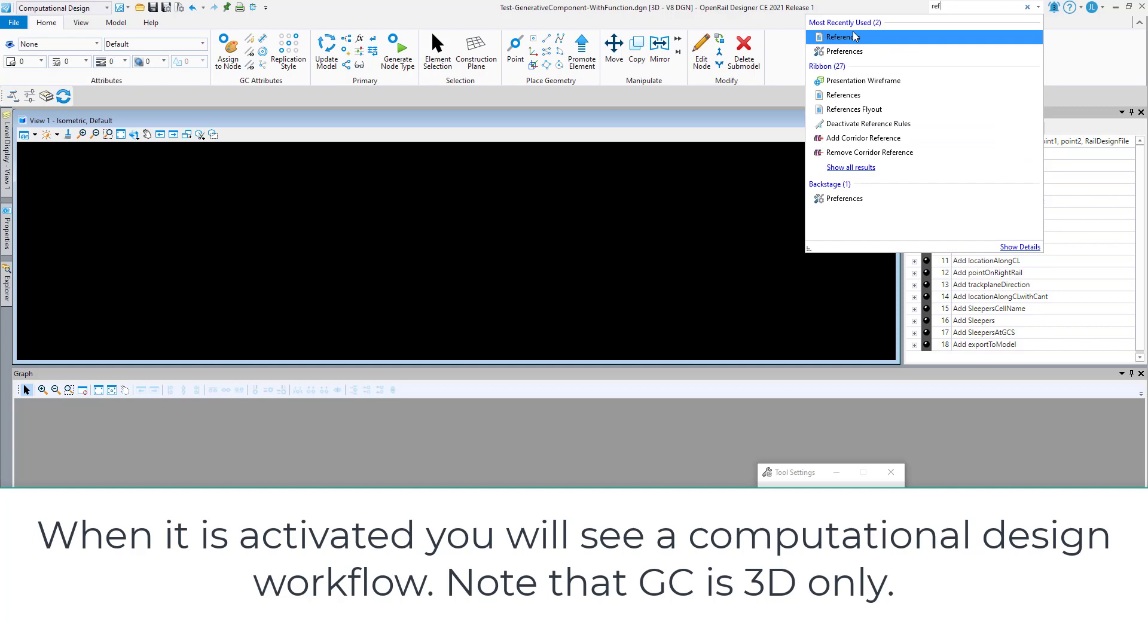
left_click(851, 37)
left_click(416, 275)
left_click(417, 276)
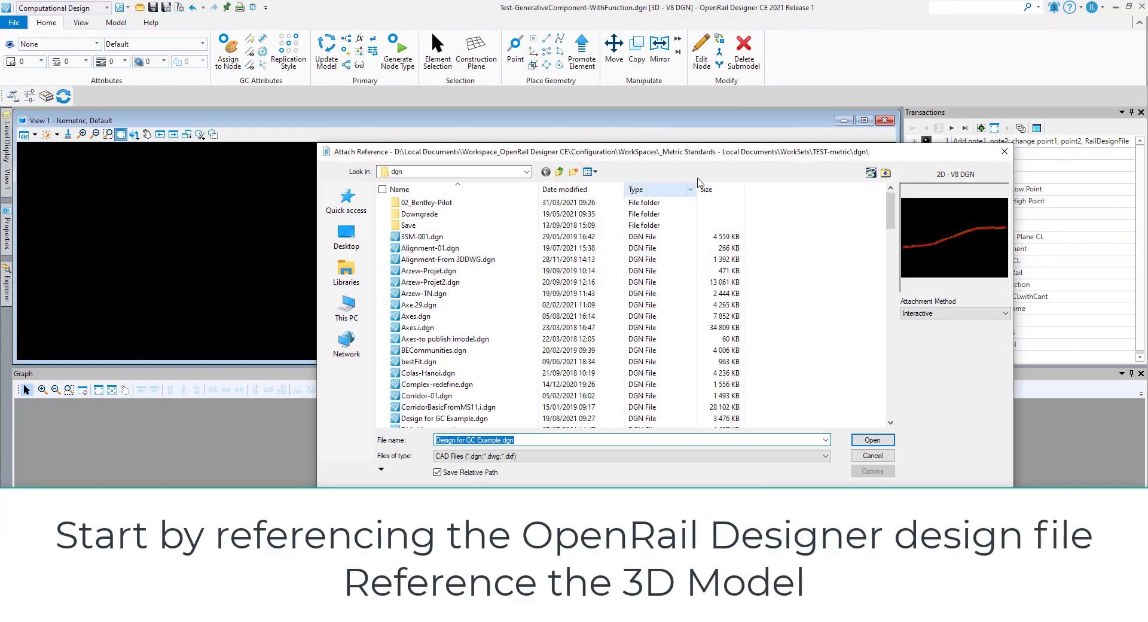
left_click(870, 173)
left_click(870, 206)
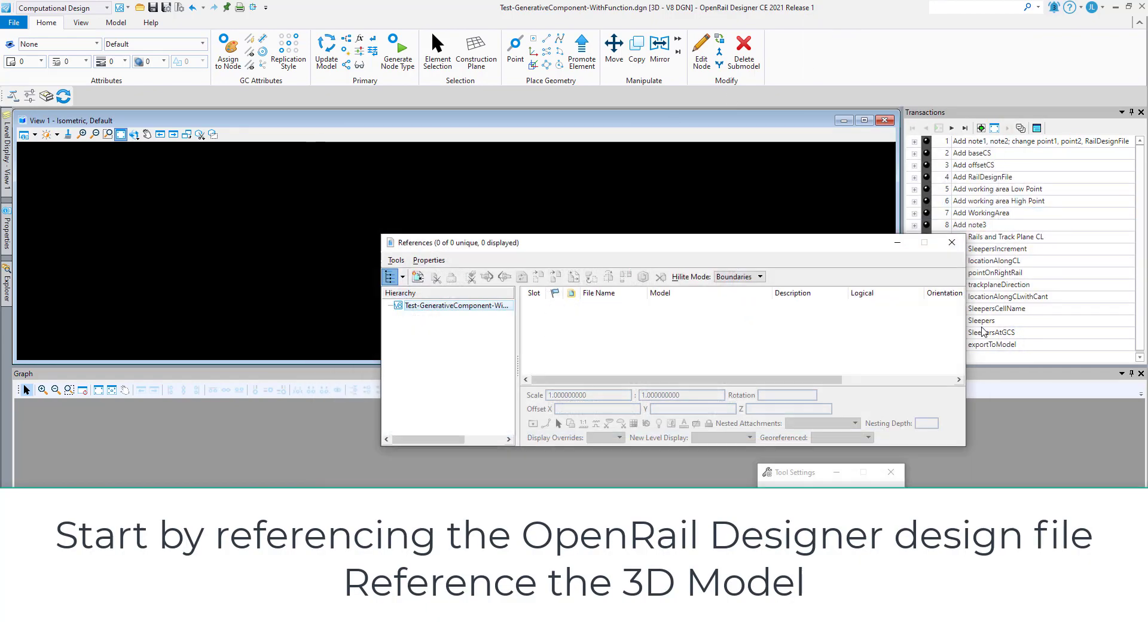
- Attach the file's Default-3D model with nested attachments set to No Nesting, and close the References dialog
left_click(858, 111)
left_click(837, 144)
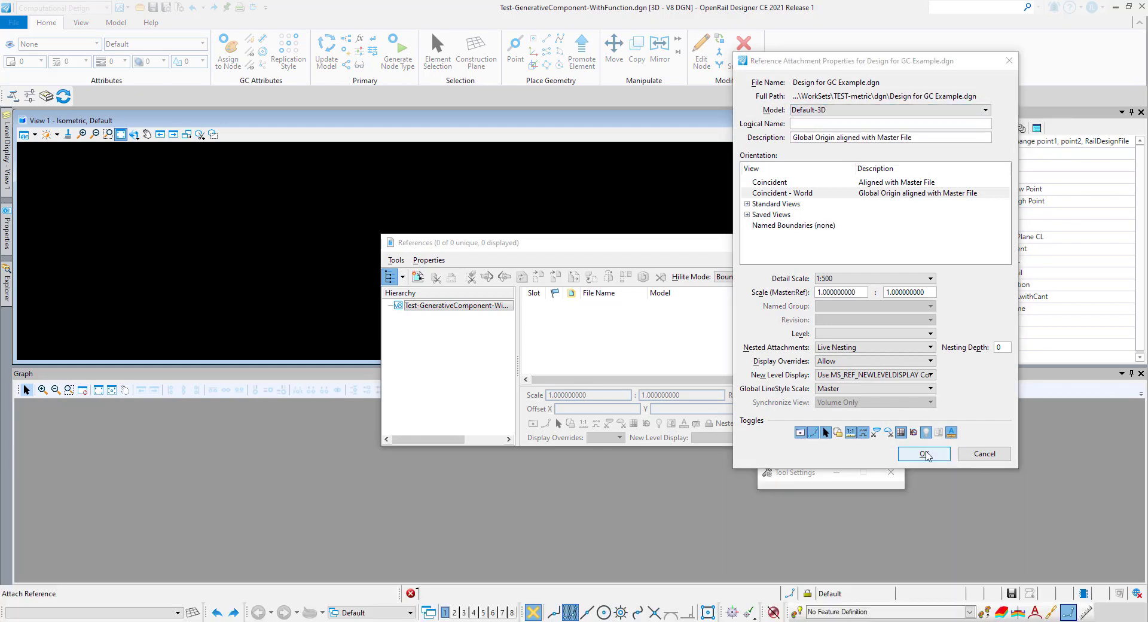
left_click(887, 348)
left_click(885, 336)
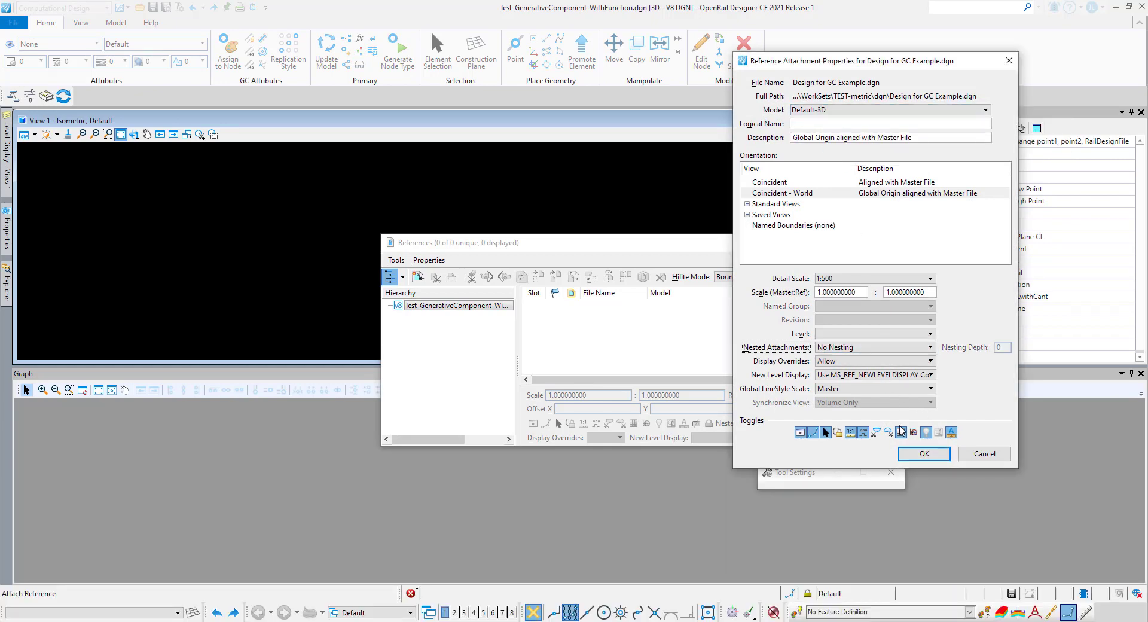
left_click(915, 452)
left_click(953, 242)
- Fit the attached rail reference in View 1 and switch to the Top view
left_click(121, 134)
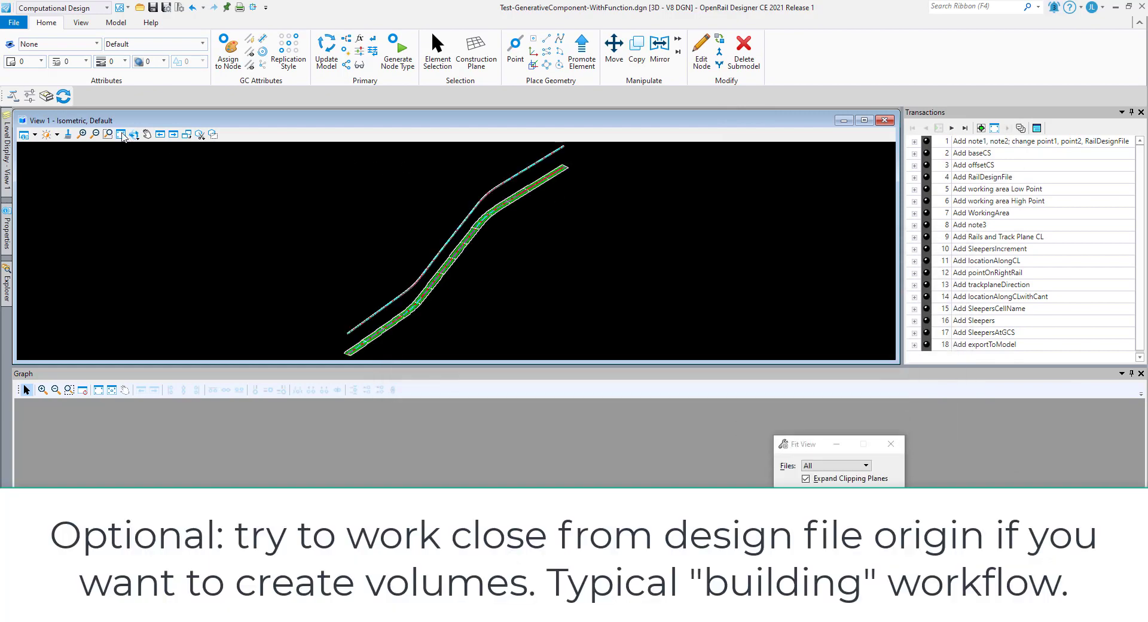
left_click(135, 135)
left_click(144, 157)
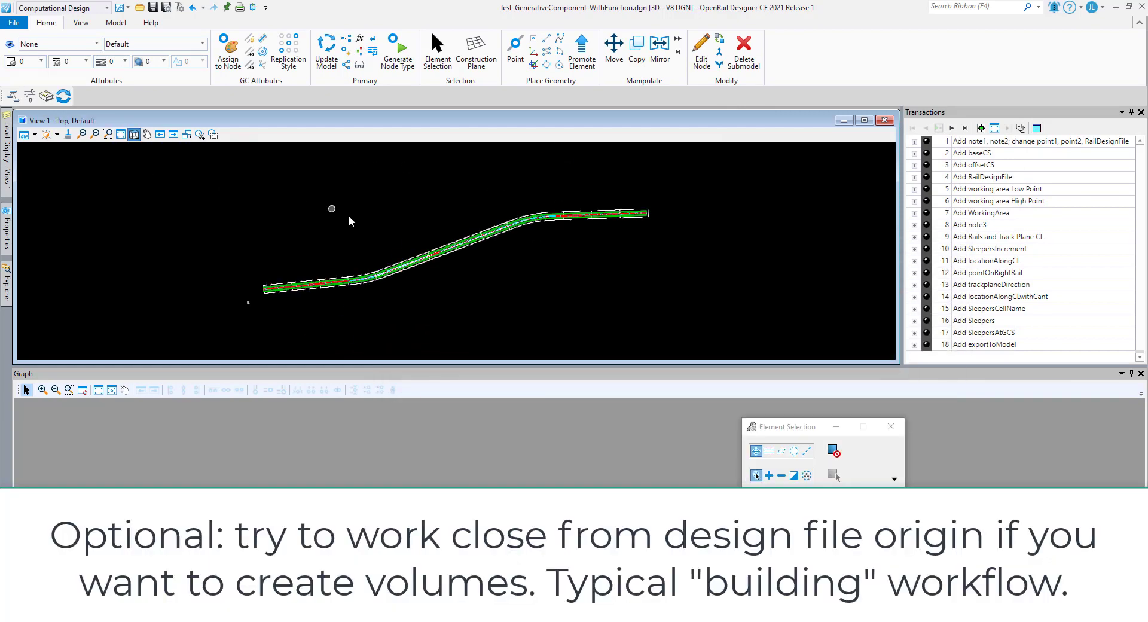
- Snap to a point near the middle of the track and copy its coordinates from the Message Center
scroll(443, 257, "up", 4)
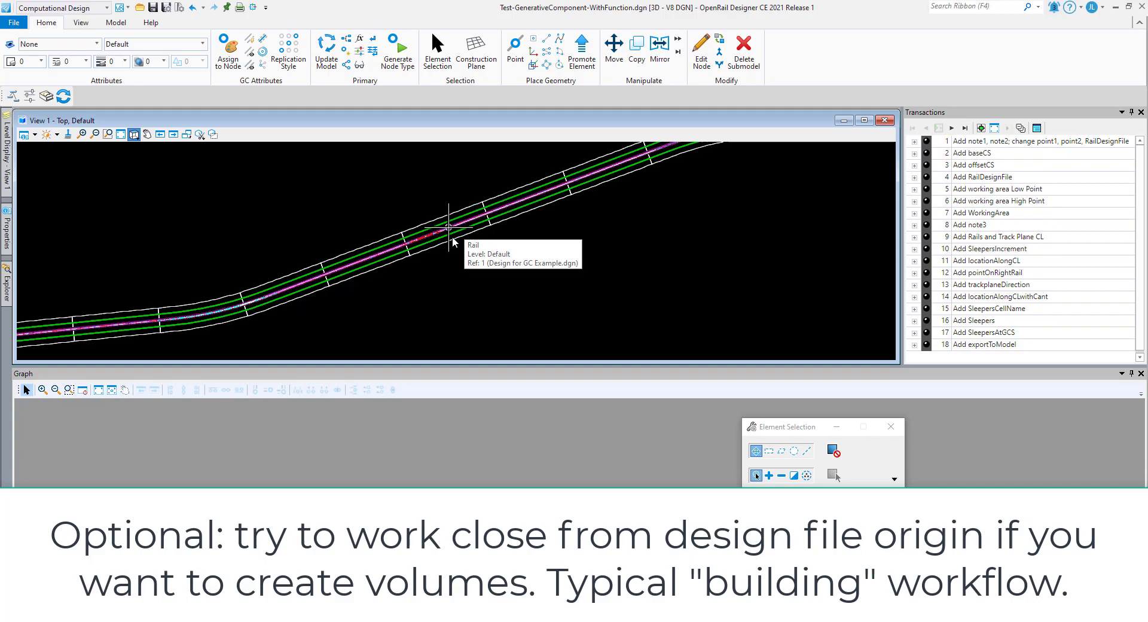
left_click(460, 594)
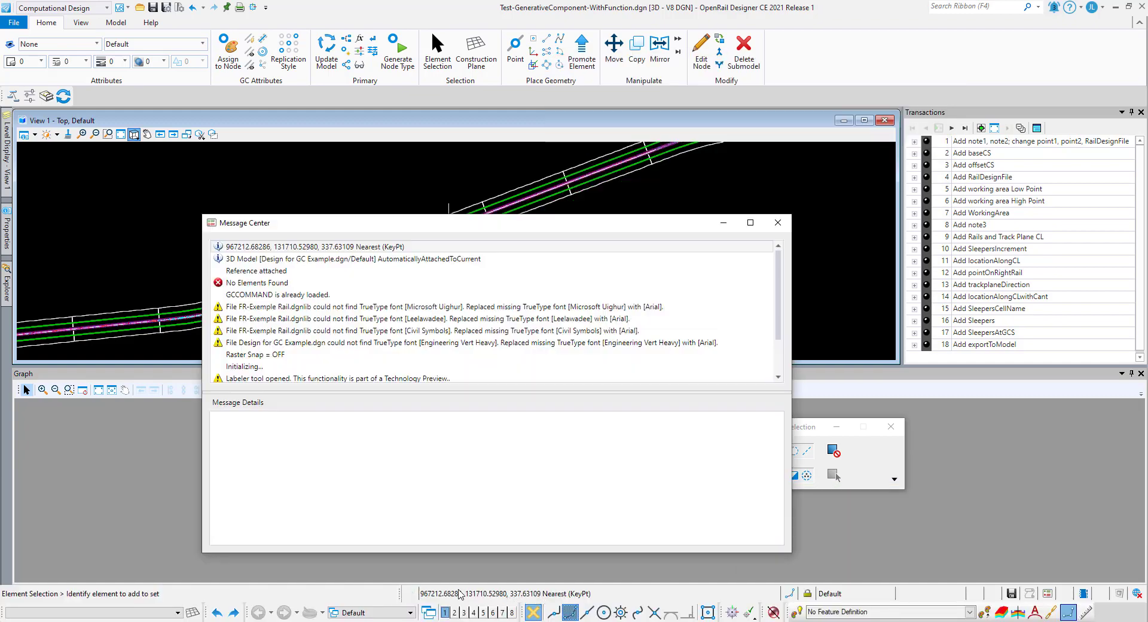
right_click(303, 245)
left_click(321, 268)
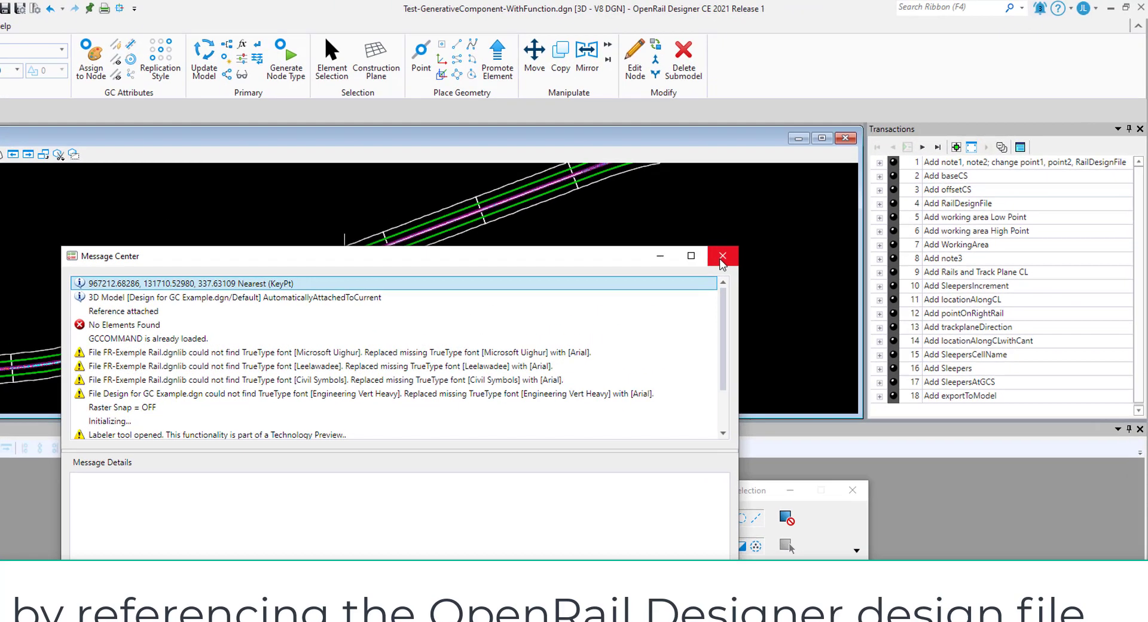
left_click(721, 256)
- In the transaction script, set the offsetCS XTranslation to -967212.0 and YTranslation to -131710.0, leaving no pasted coordinates behind
left_click(1020, 147)
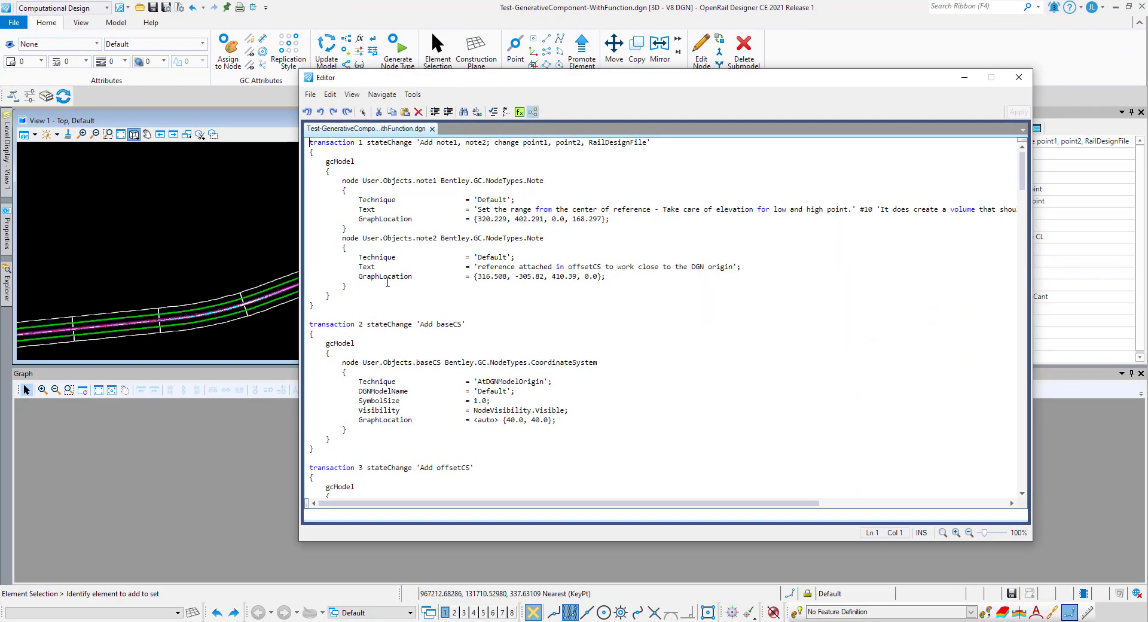
scroll(386, 289, "down", 10)
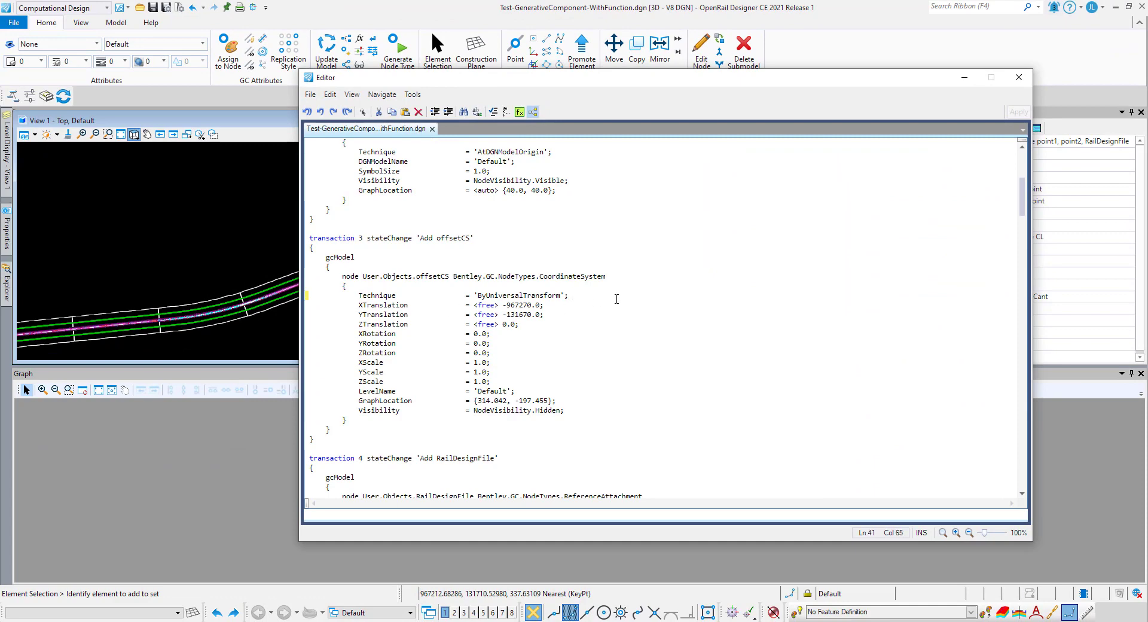
key("ctrl+v")
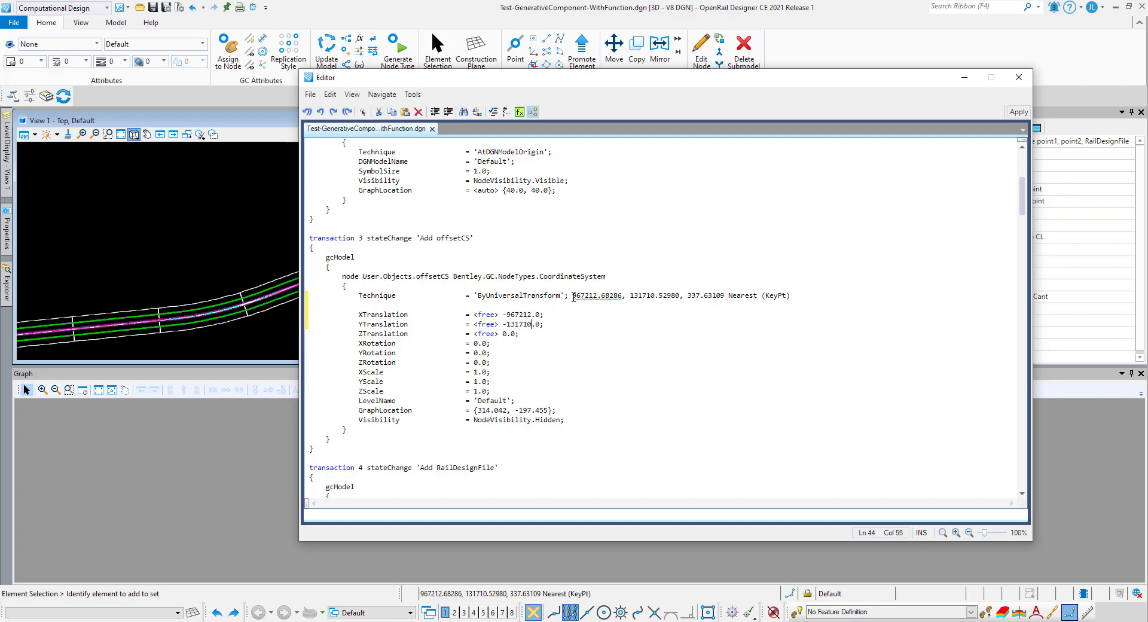
key("shift+End")
key("BackSpace")
key("BackSpace")
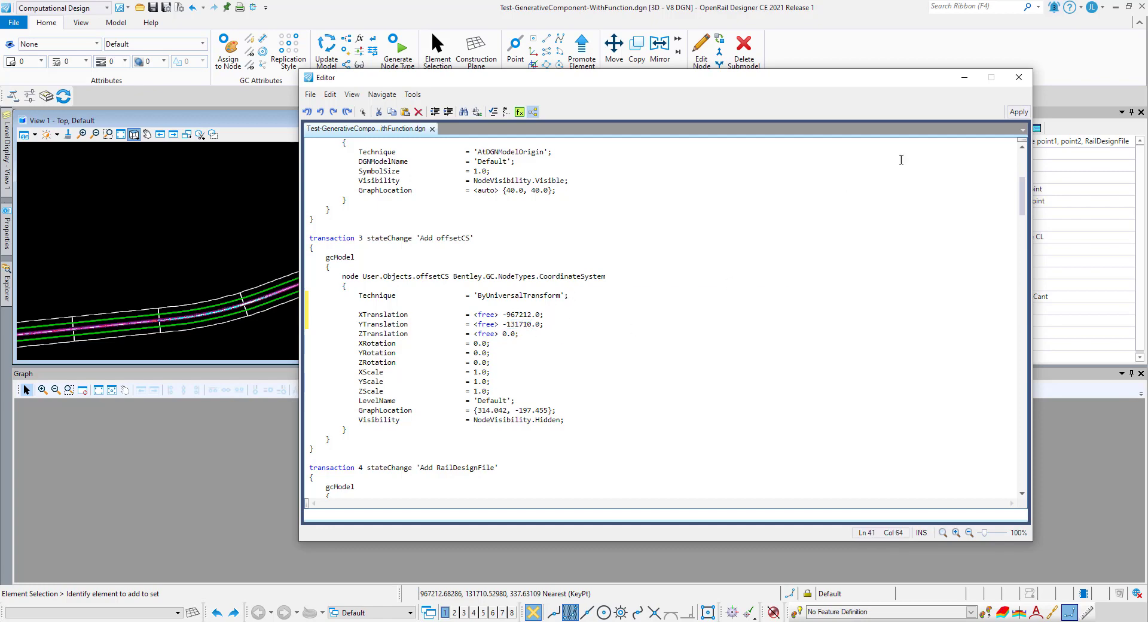
left_click_drag(873, 82, 1147, 70)
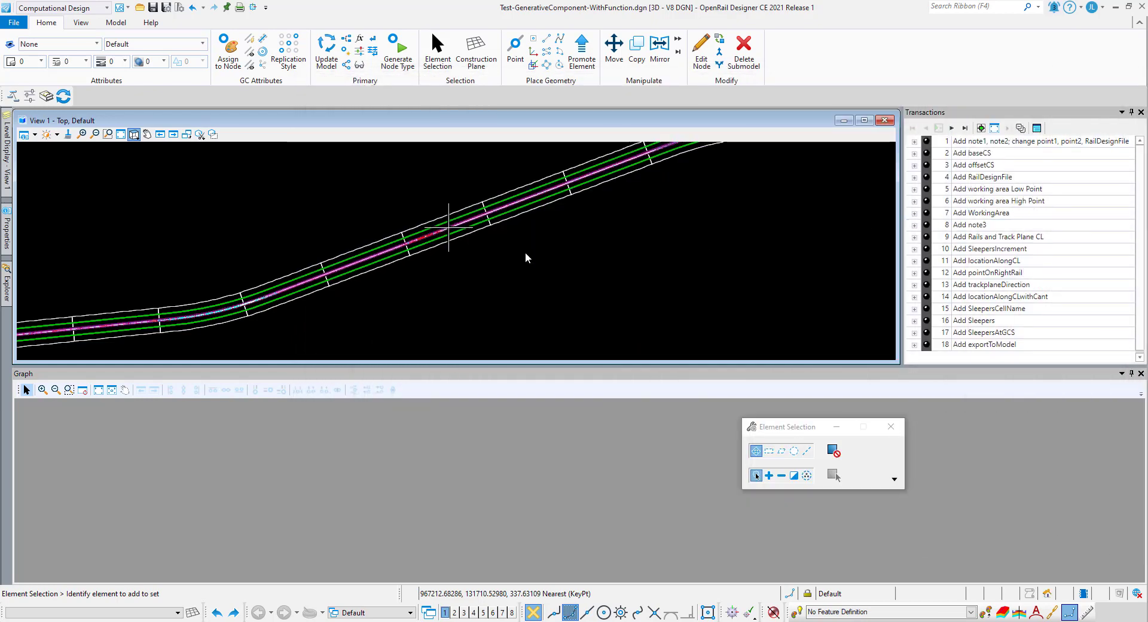
- Play the first three transactions, from the notes through Add offsetCS
scroll(592, 250, "down", 5)
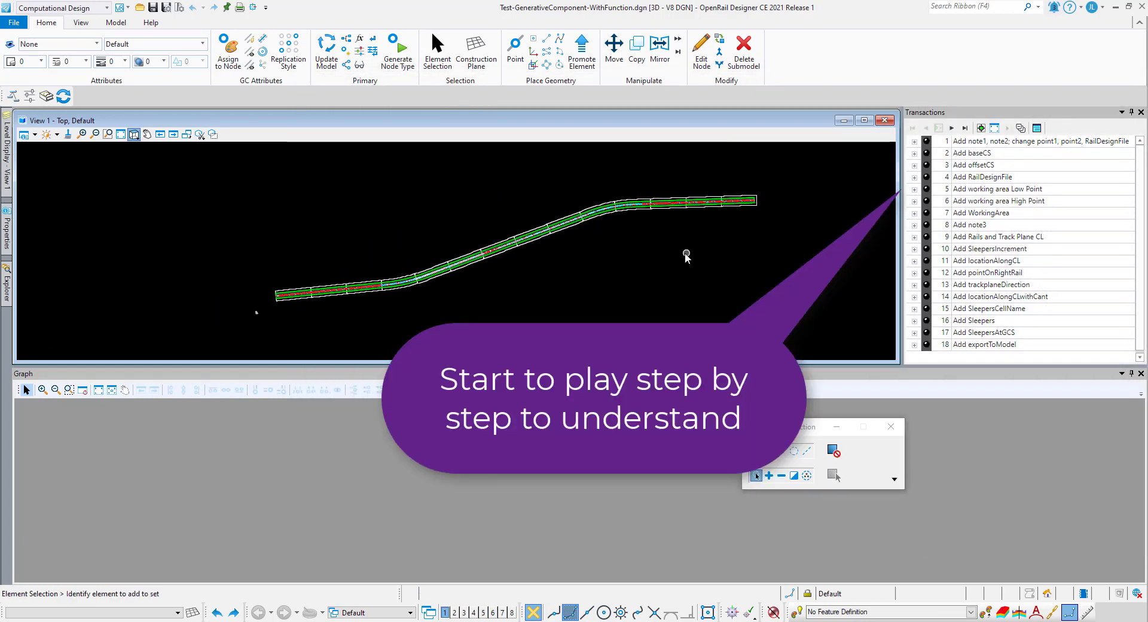
left_click(926, 153)
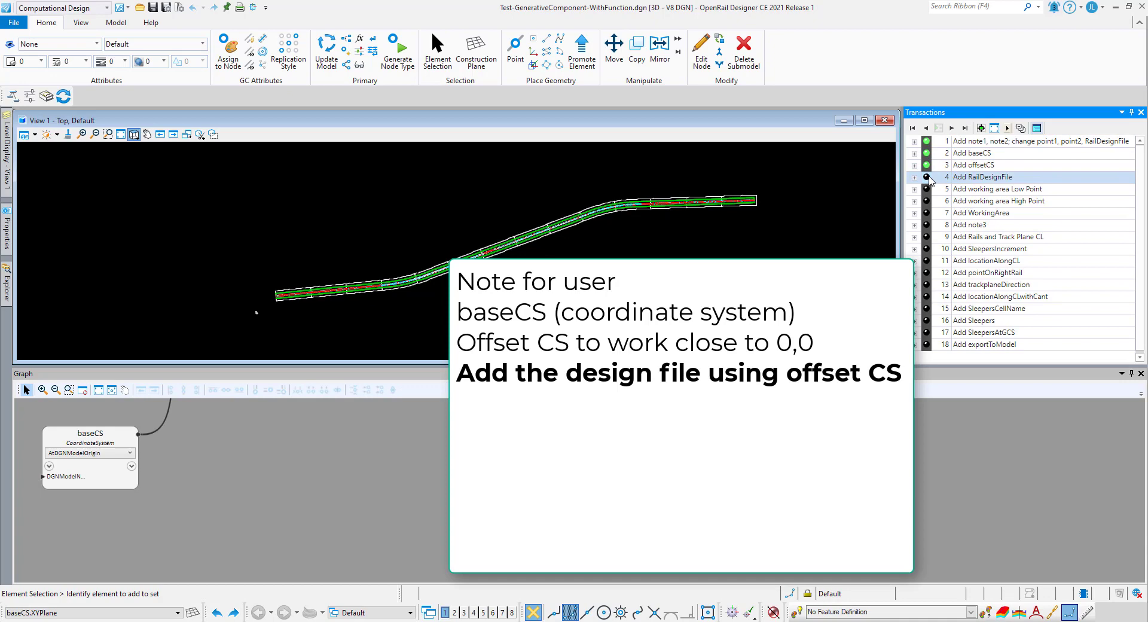
- Check the design file and model names in the RailDesignFile script section, and play the Add RailDesignFile transaction
left_click_drag(1147, 119, 506, 101)
scroll(543, 339, "down", 7)
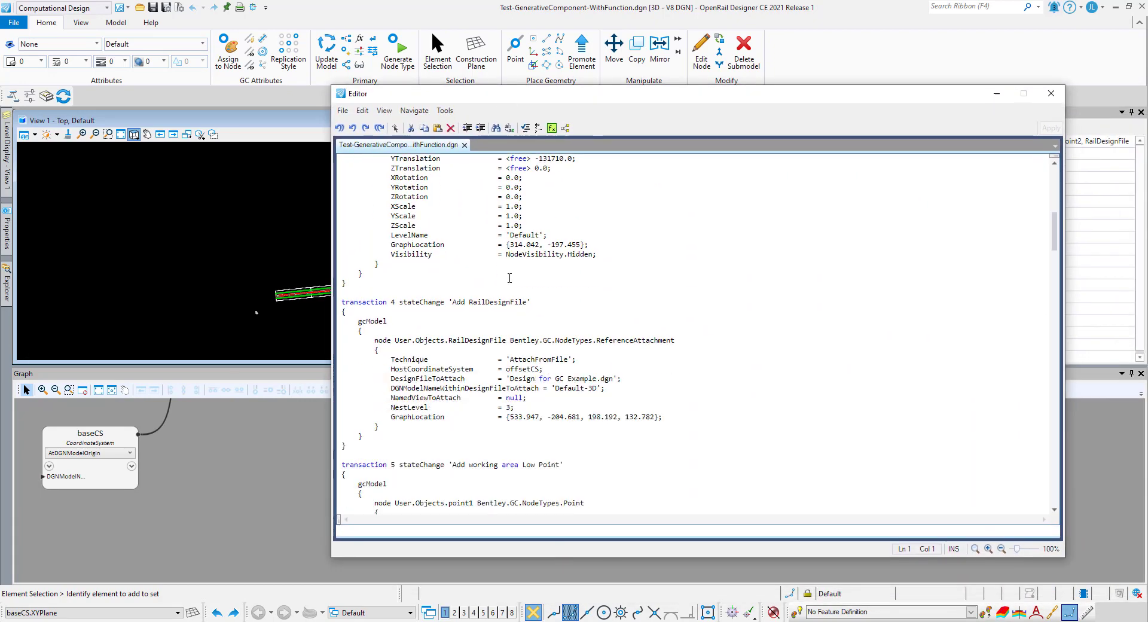
left_click_drag(510, 350, 614, 349)
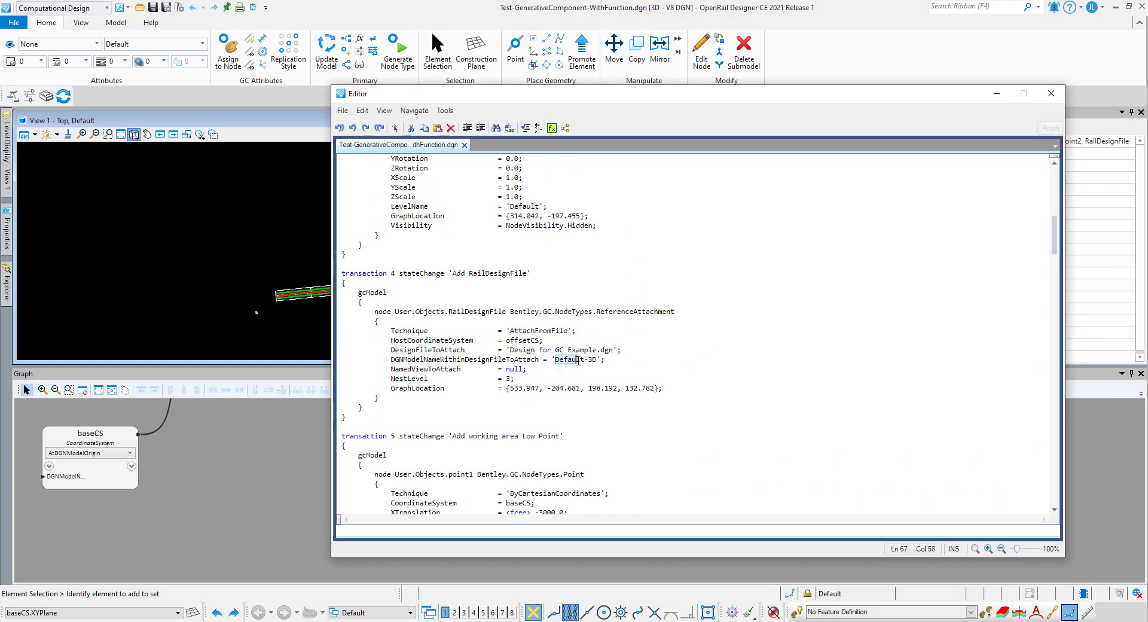
left_click(1051, 93)
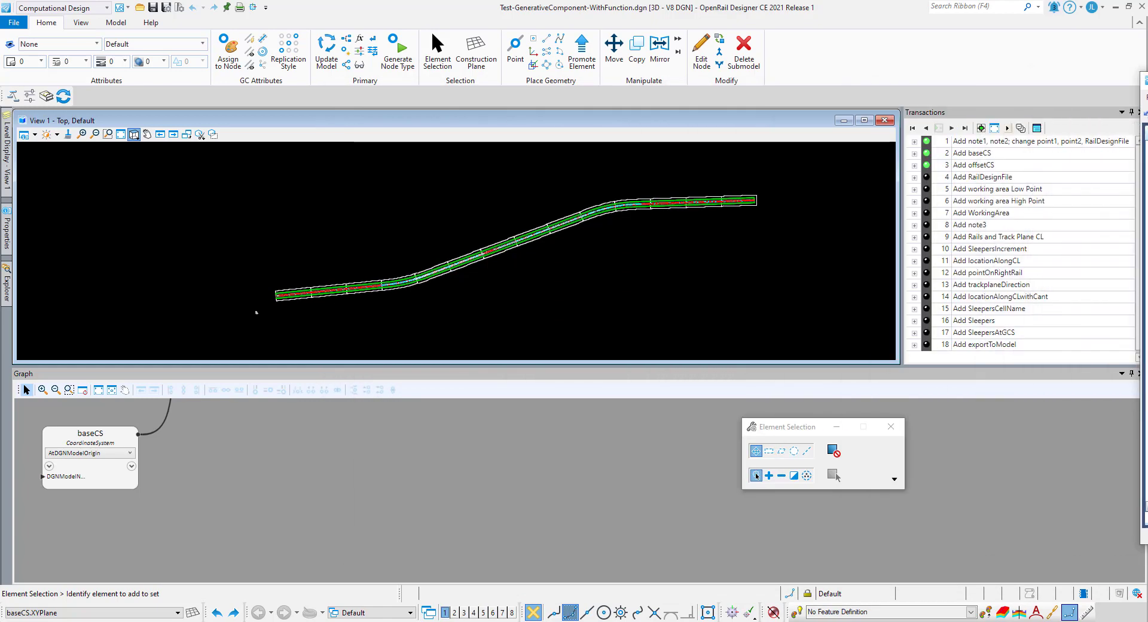
left_click(928, 177)
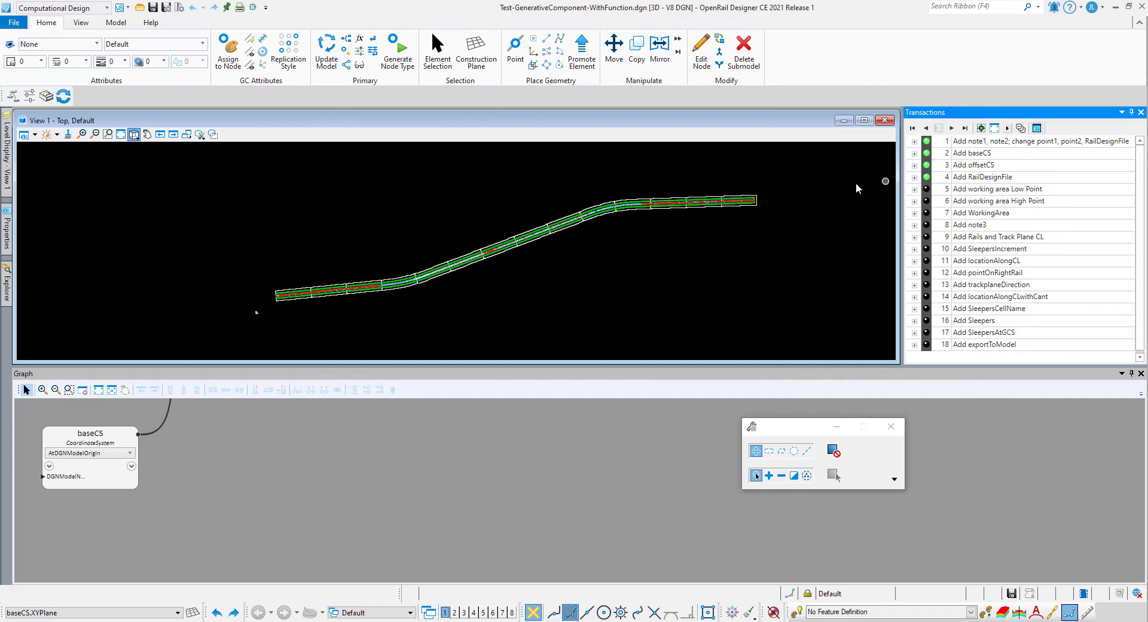
- Turn off display of the original Default-3D and Default references, and fit the view to the offset reference
left_click(7, 148)
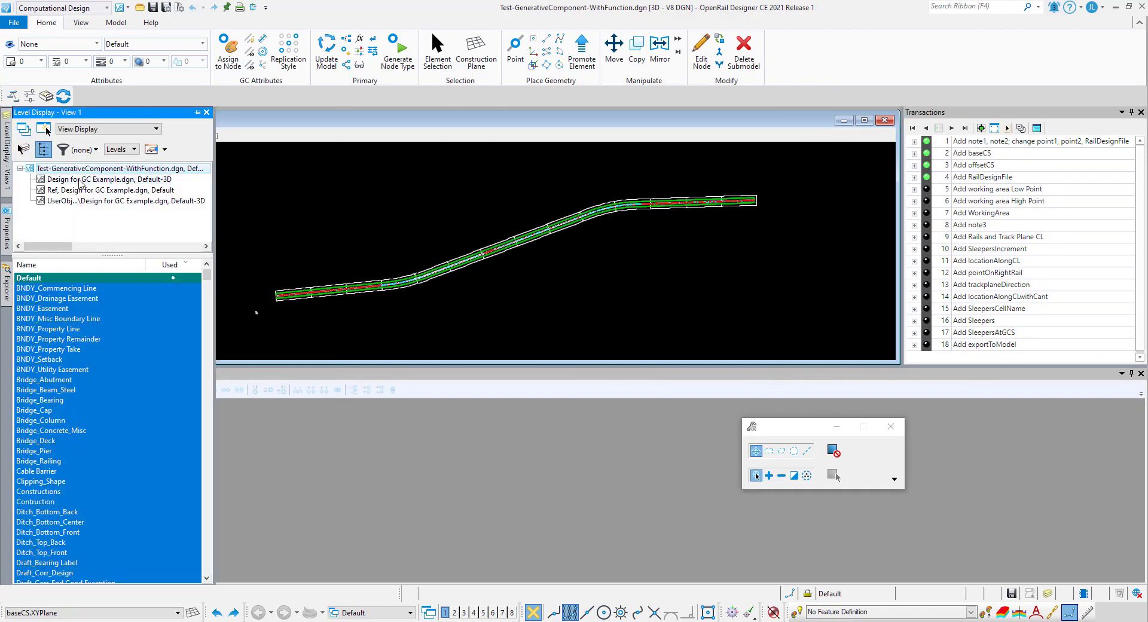
right_click(80, 180)
left_click(115, 223)
left_click(123, 190)
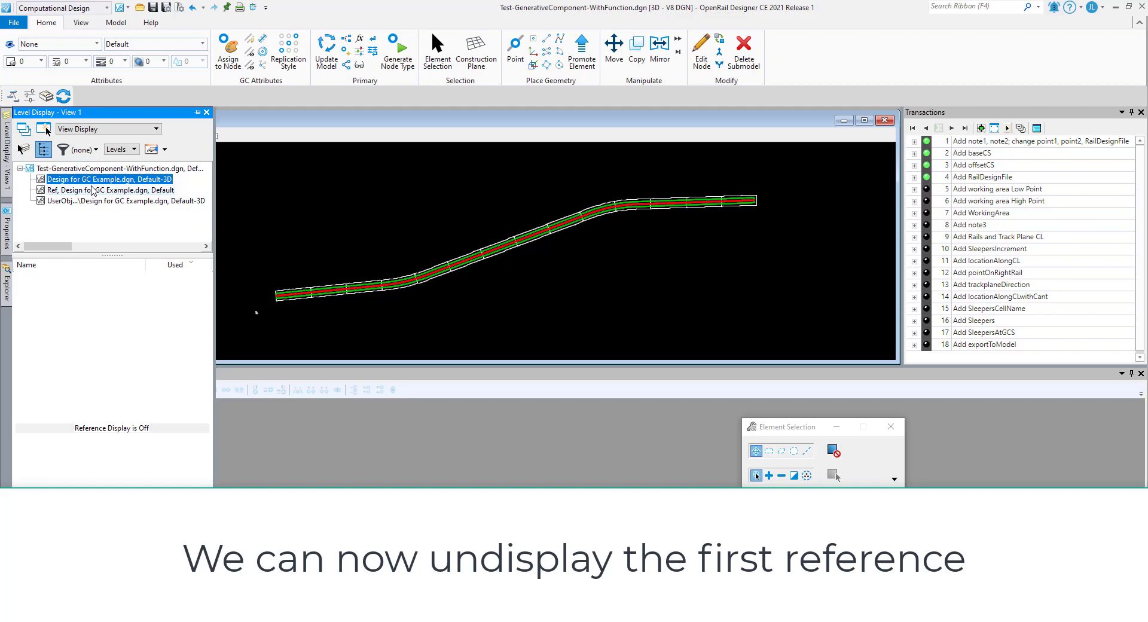
right_click(126, 191)
left_click(161, 232)
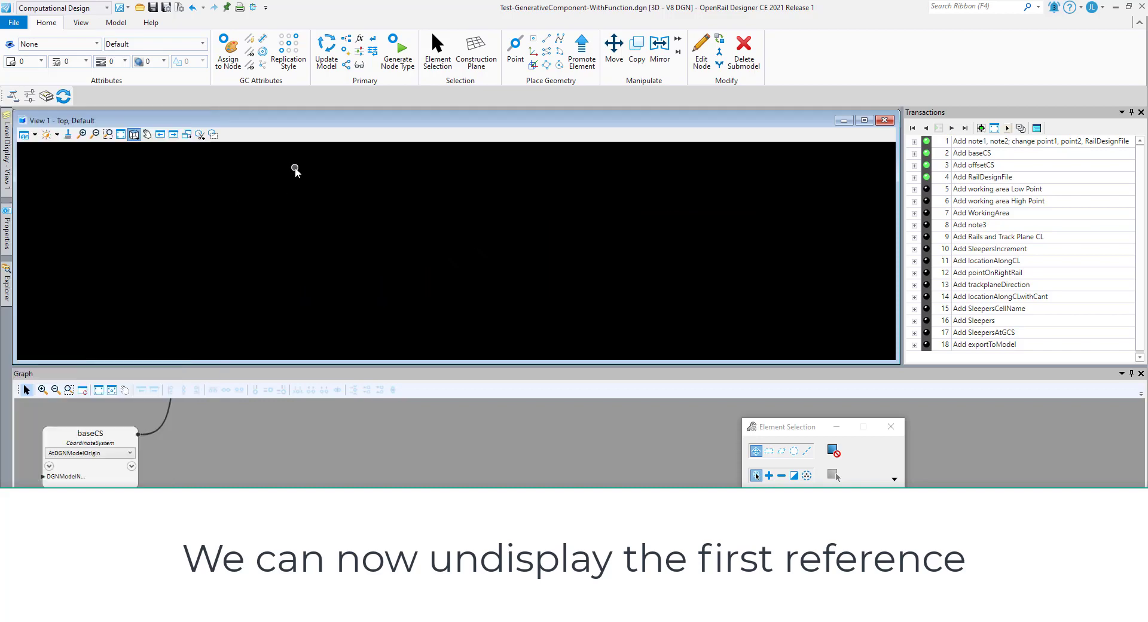
left_click(121, 134)
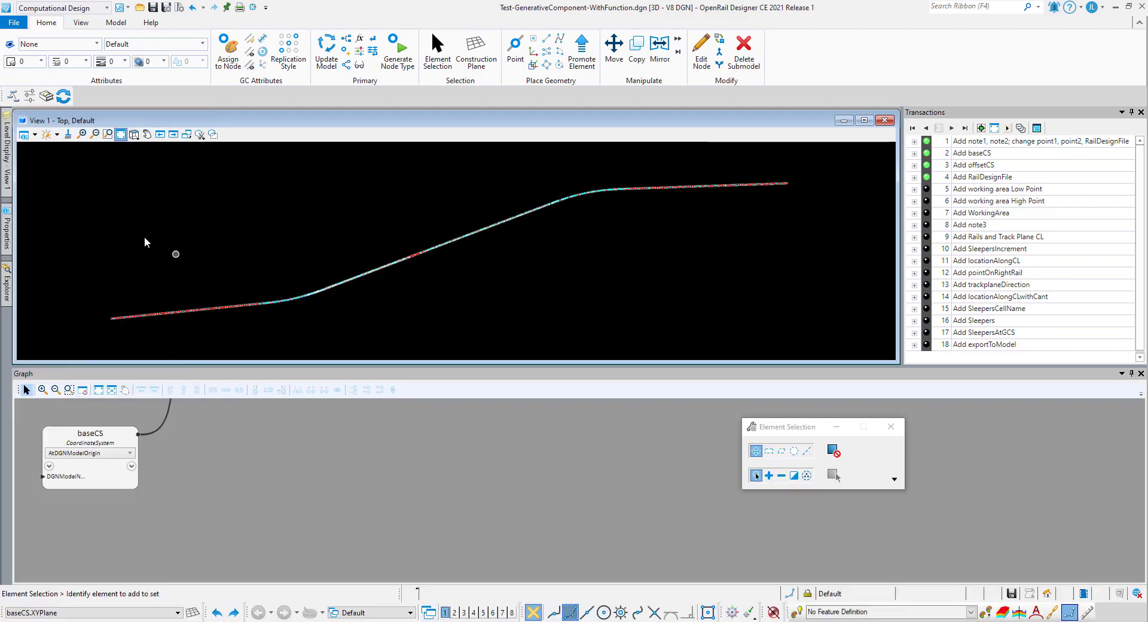
- Briefly display the ACS Triad to check where the offset track lies relative to the origin
left_click(35, 135)
left_click(45, 202)
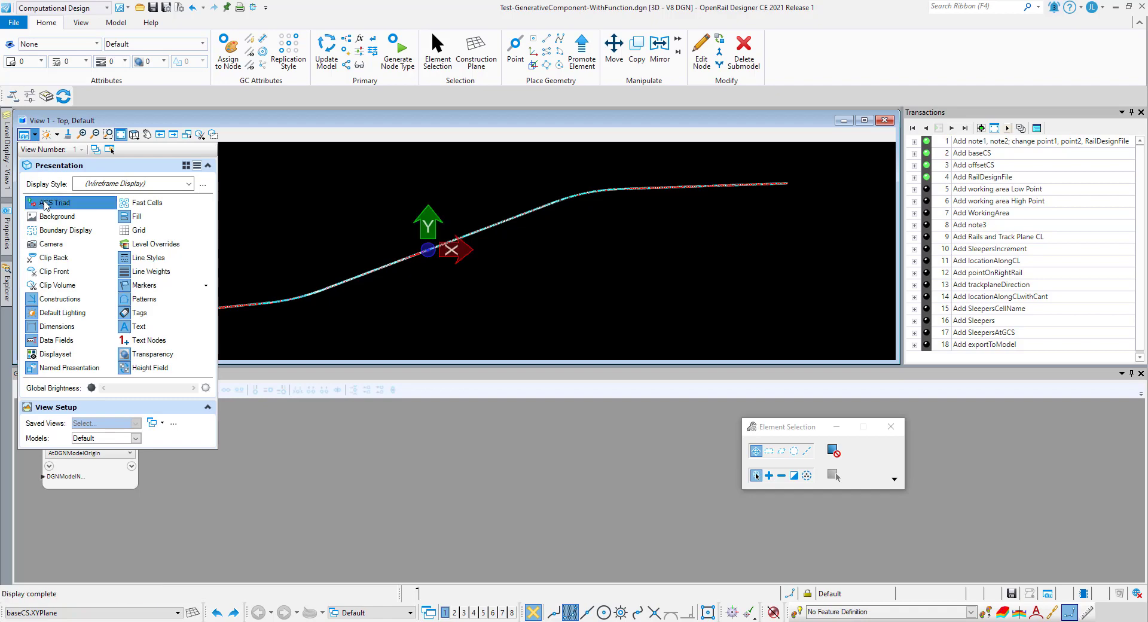
left_click(45, 203)
left_click(318, 175)
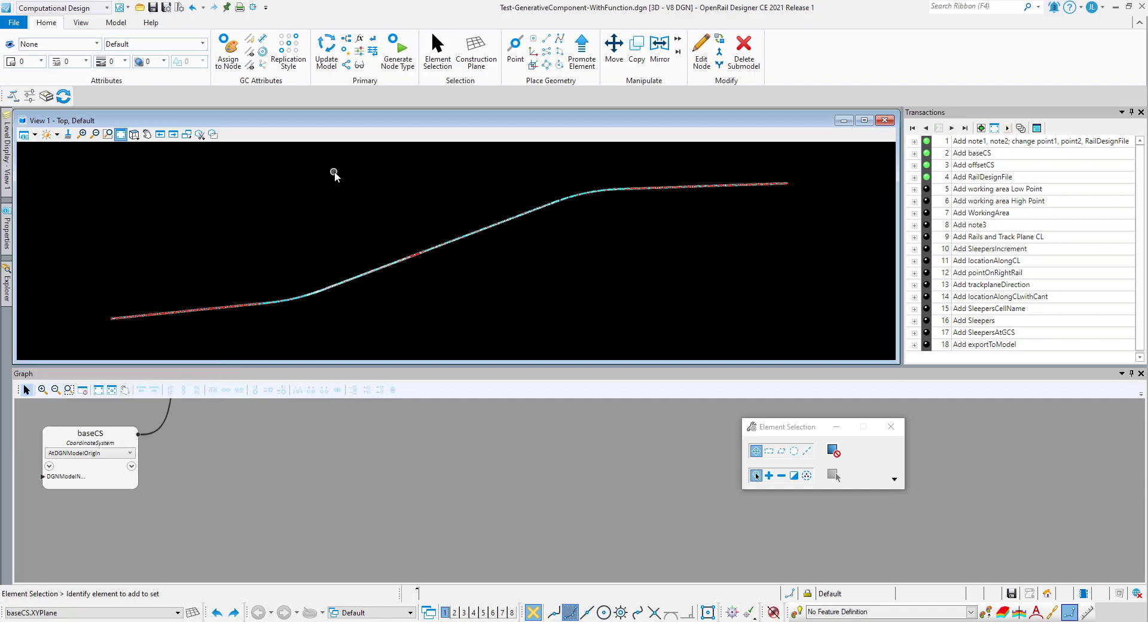
- Play the working area Low Point, High Point and WorkingArea transactions
left_click(926, 189)
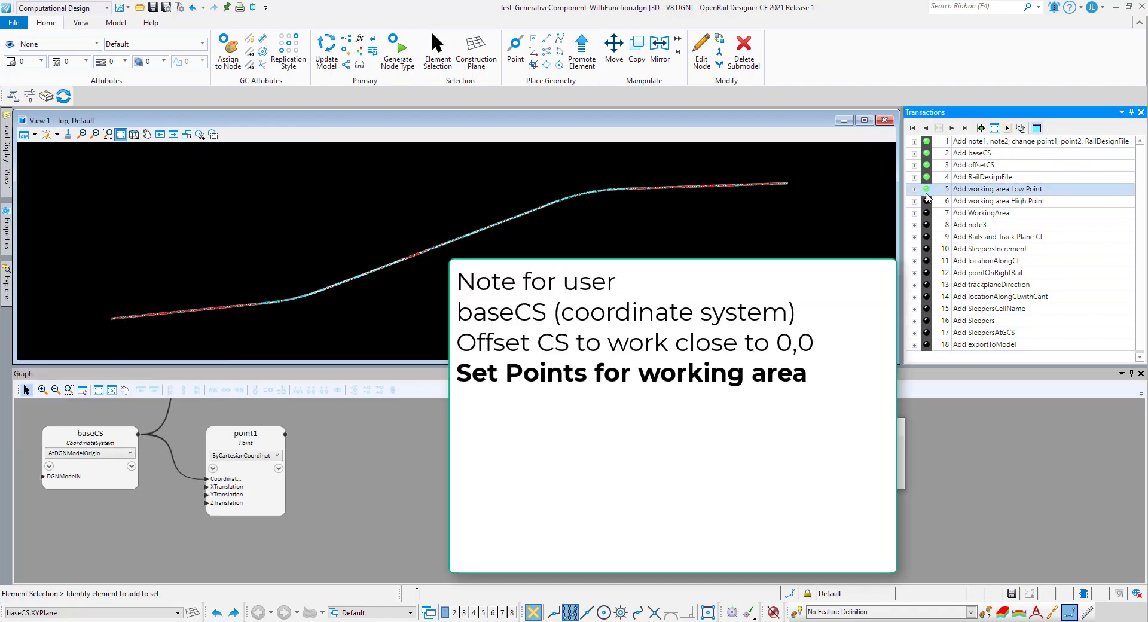
left_click(926, 201)
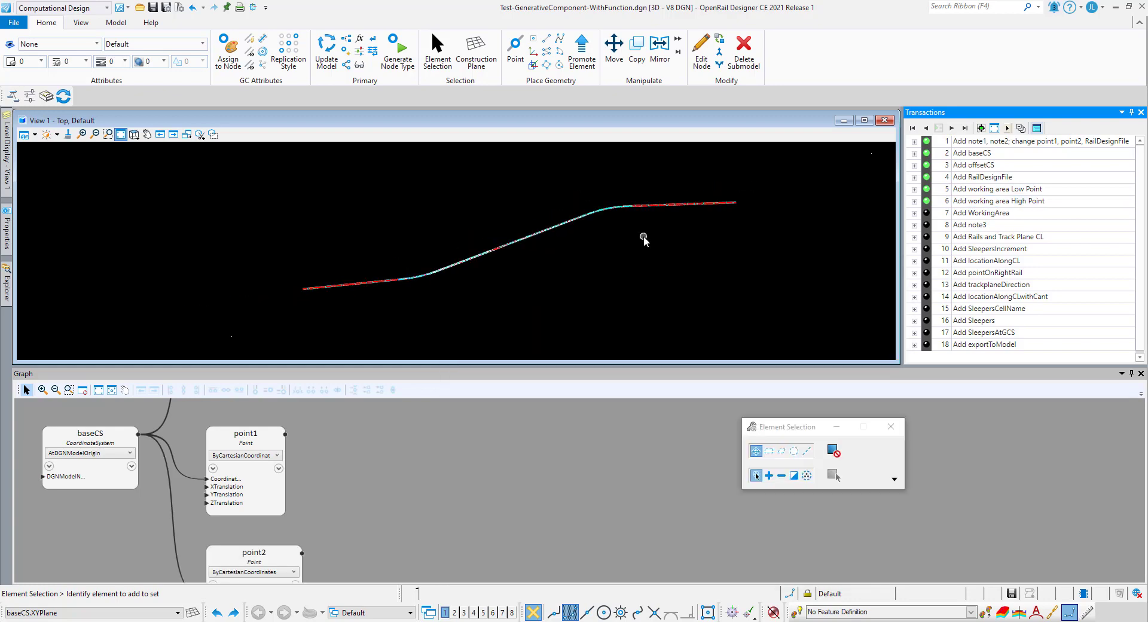
scroll(578, 283, "down", 1)
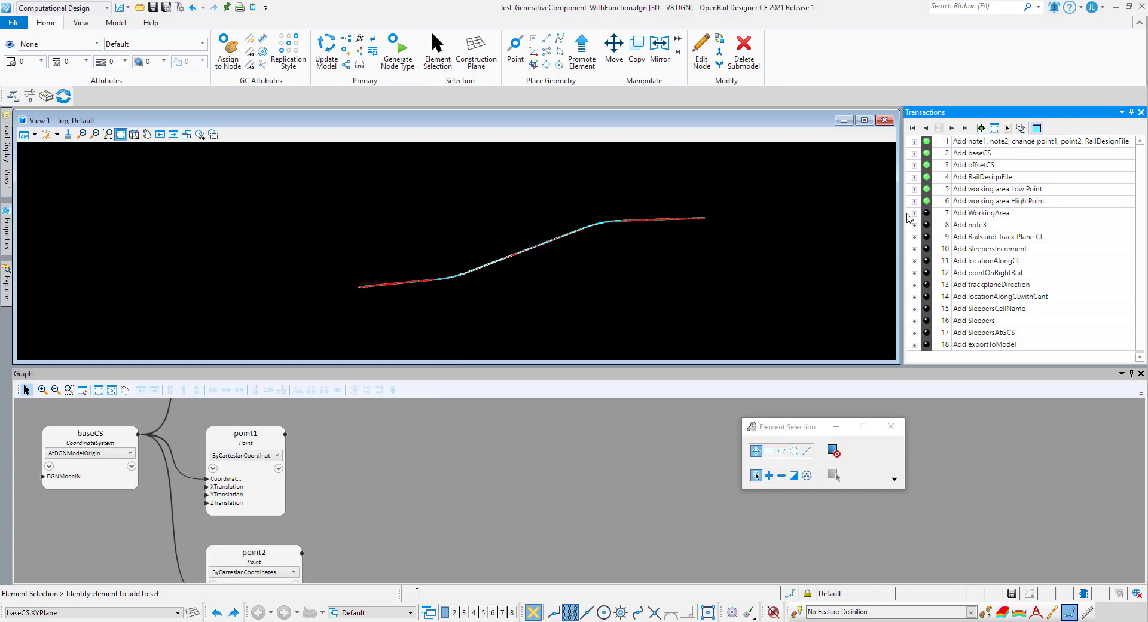
left_click(926, 213)
- Rotate the view dynamically to inspect the working area volume around the track
left_click(134, 134)
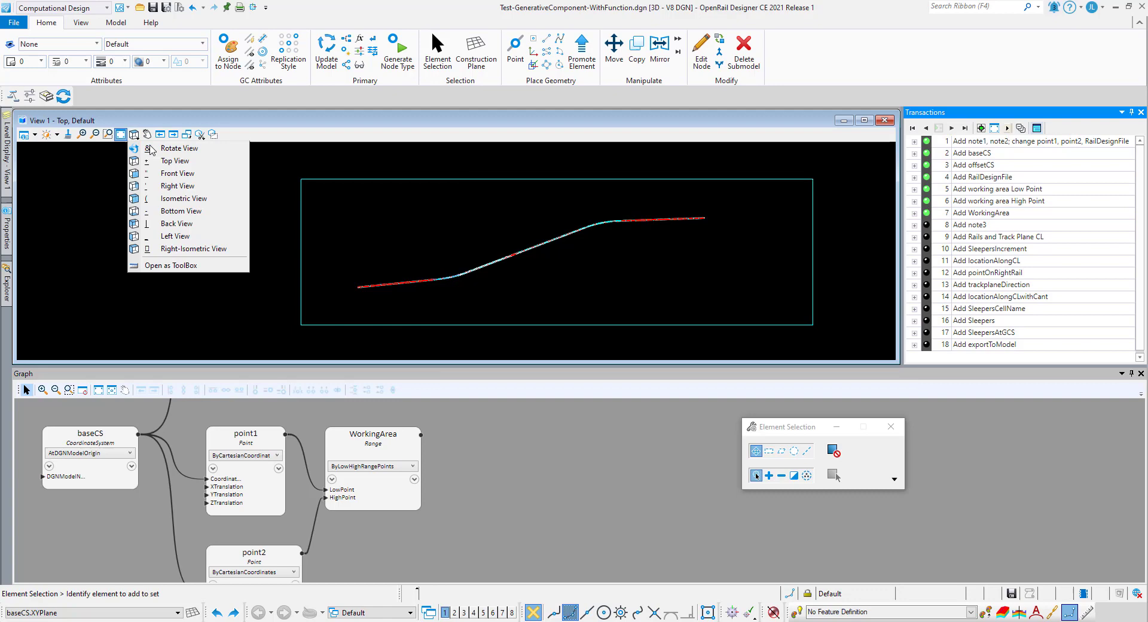
left_click(173, 149)
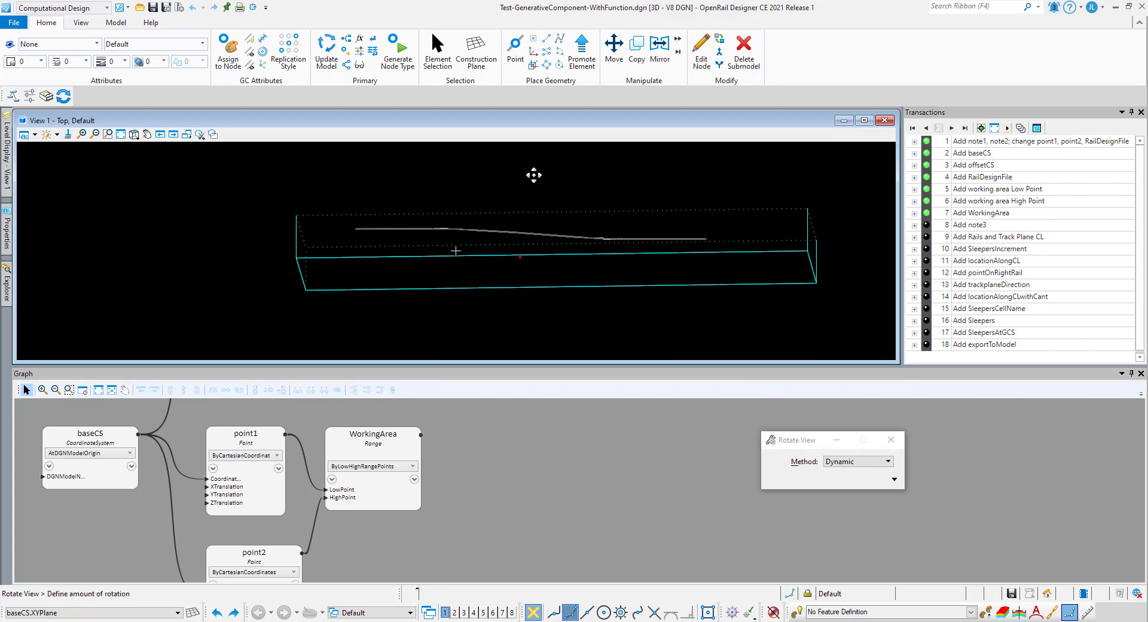
right_click(535, 239)
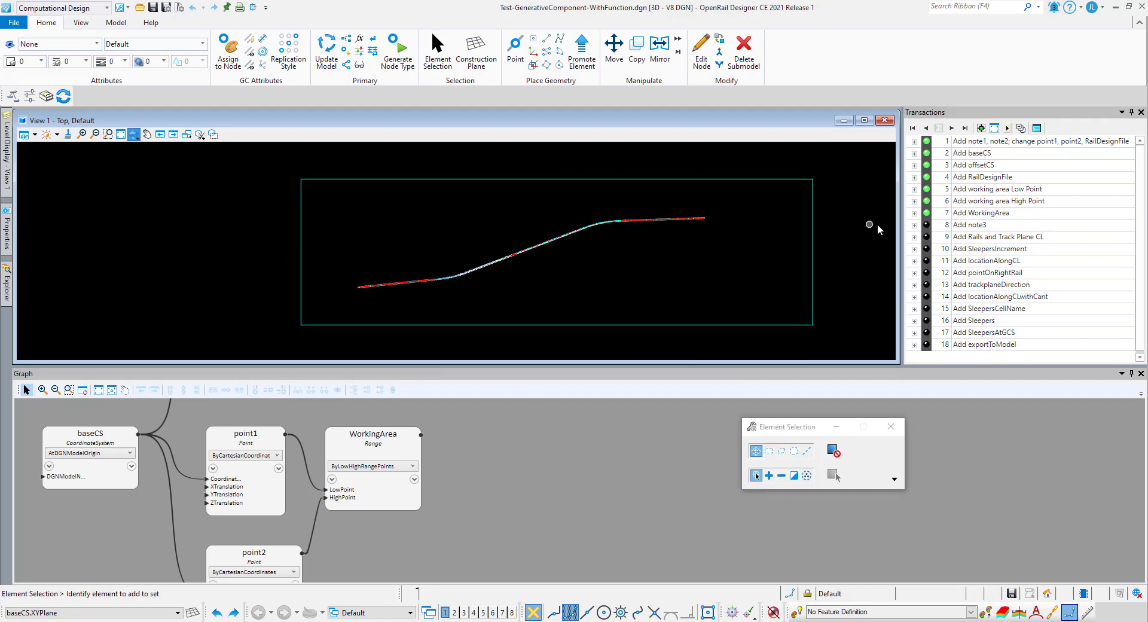
- Play the note3 and Rails and Track Plane CL transactions, and turn off display of the offset Default-3D reference
left_click(926, 225)
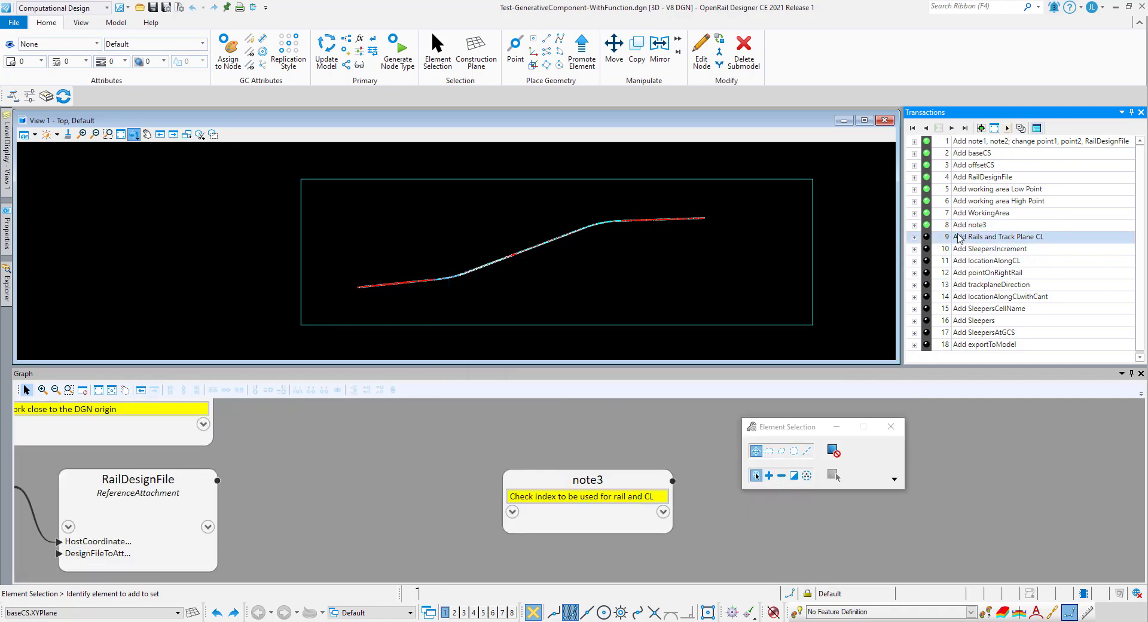
left_click(926, 237)
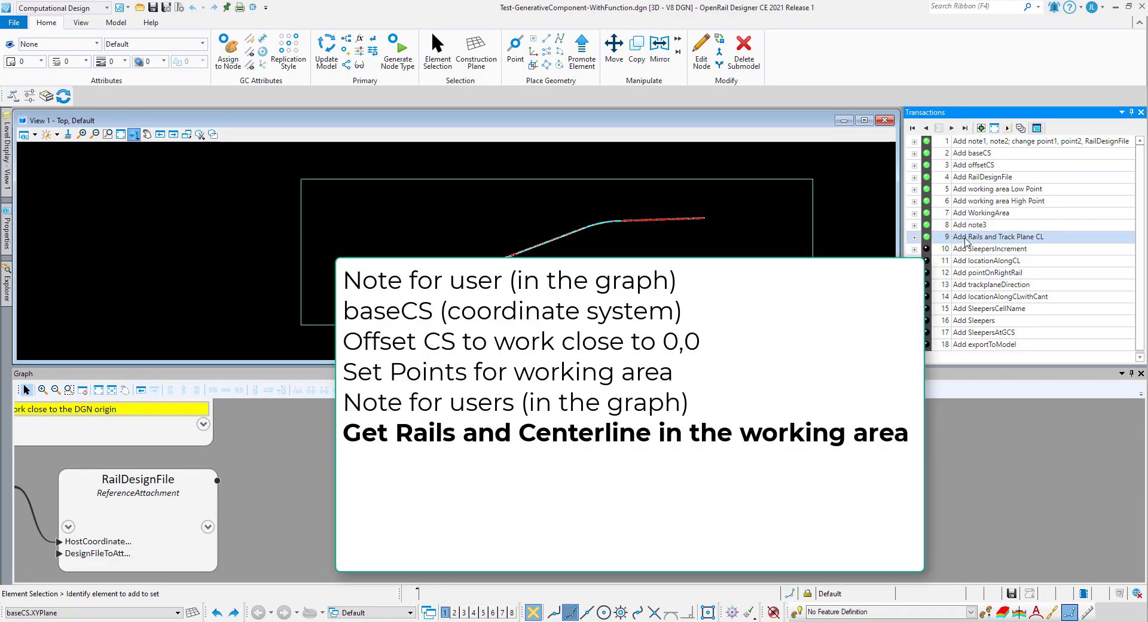
left_click(8, 144)
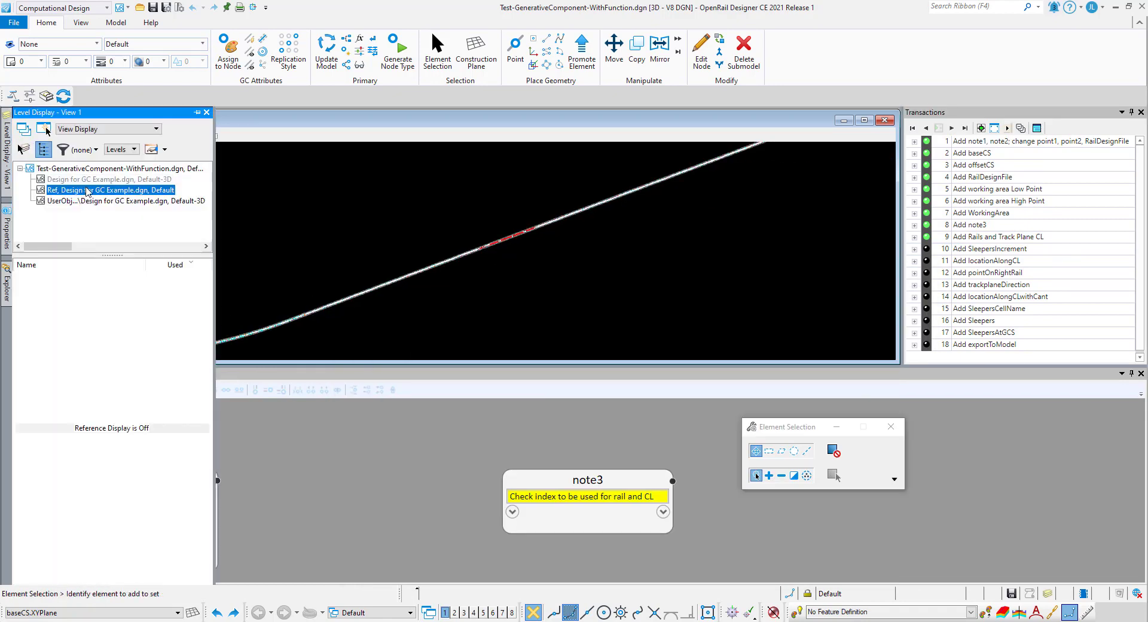
right_click(115, 197)
left_click(143, 245)
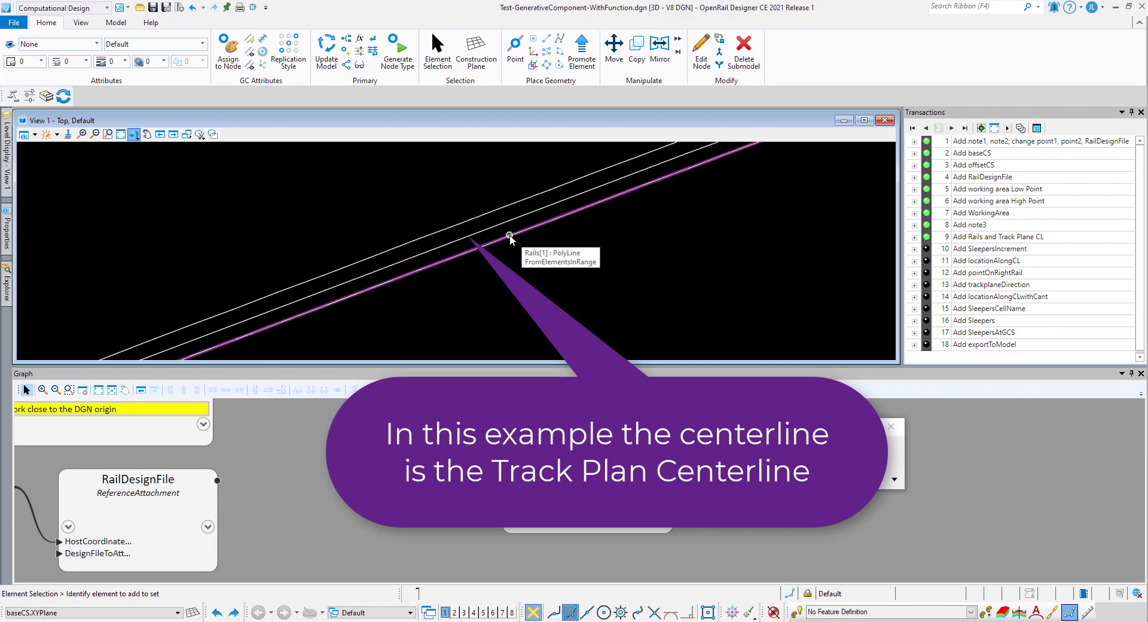
scroll(410, 218, "down", 5)
- Play the SleepersIncrement transaction and review the Increment and cell columns of TestGenerativeComponent.xlsx in Excel
left_click(925, 251)
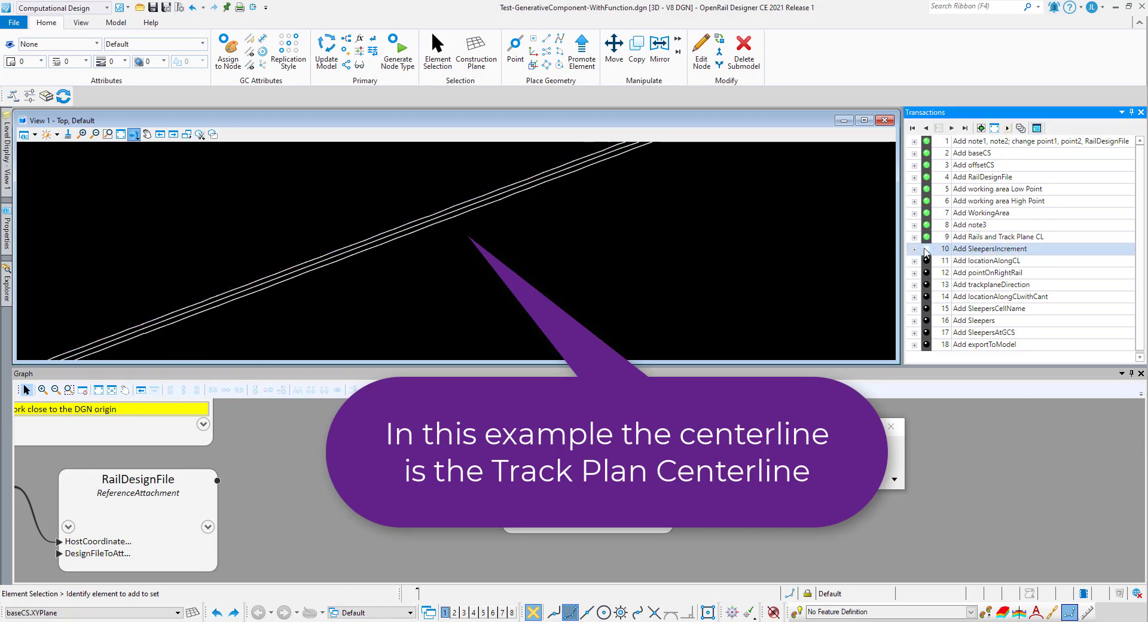
key("alt+Tab")
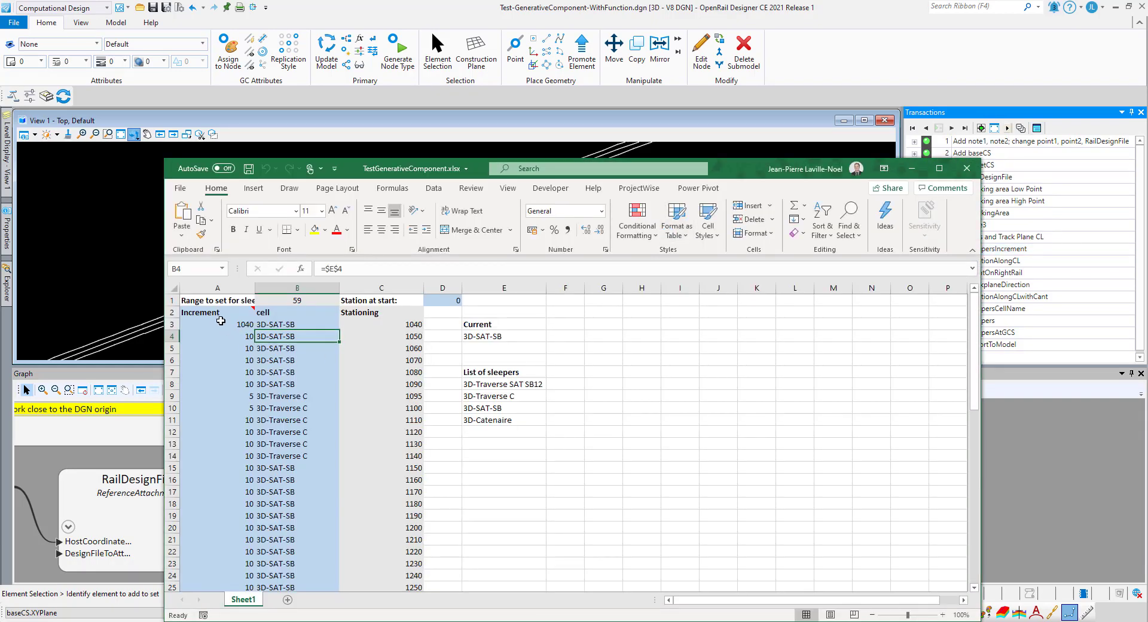
left_click_drag(220, 322, 221, 396)
left_click_drag(286, 326, 283, 392)
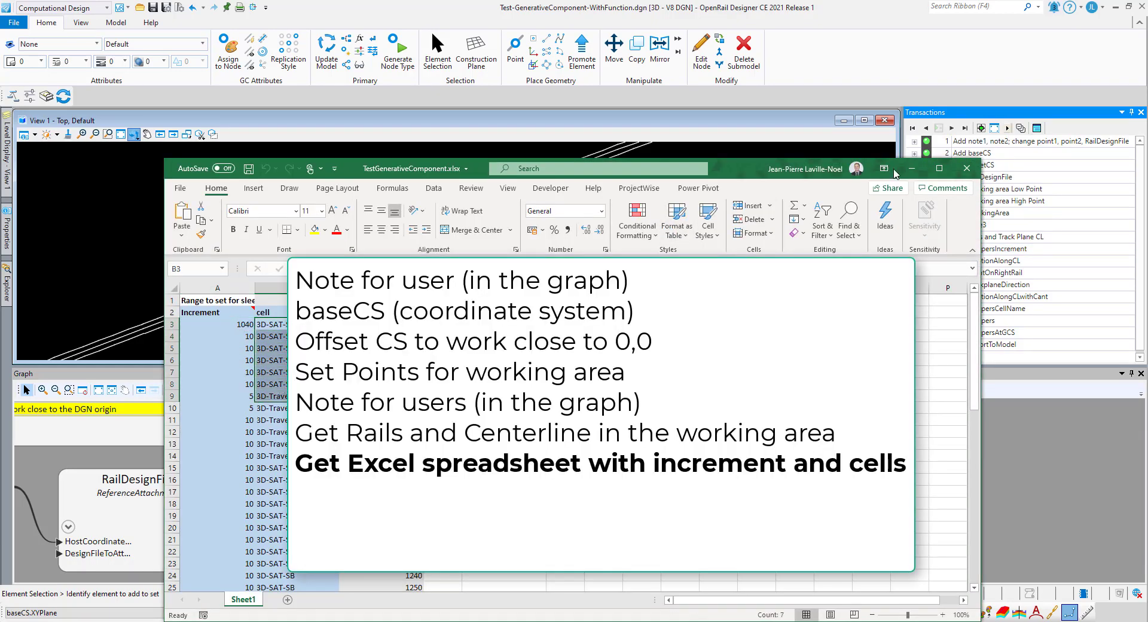
left_click(911, 168)
- Examine the SleepersIncrement node in the graph and its Excel range address in the transaction script
scroll(377, 480, "down", 6)
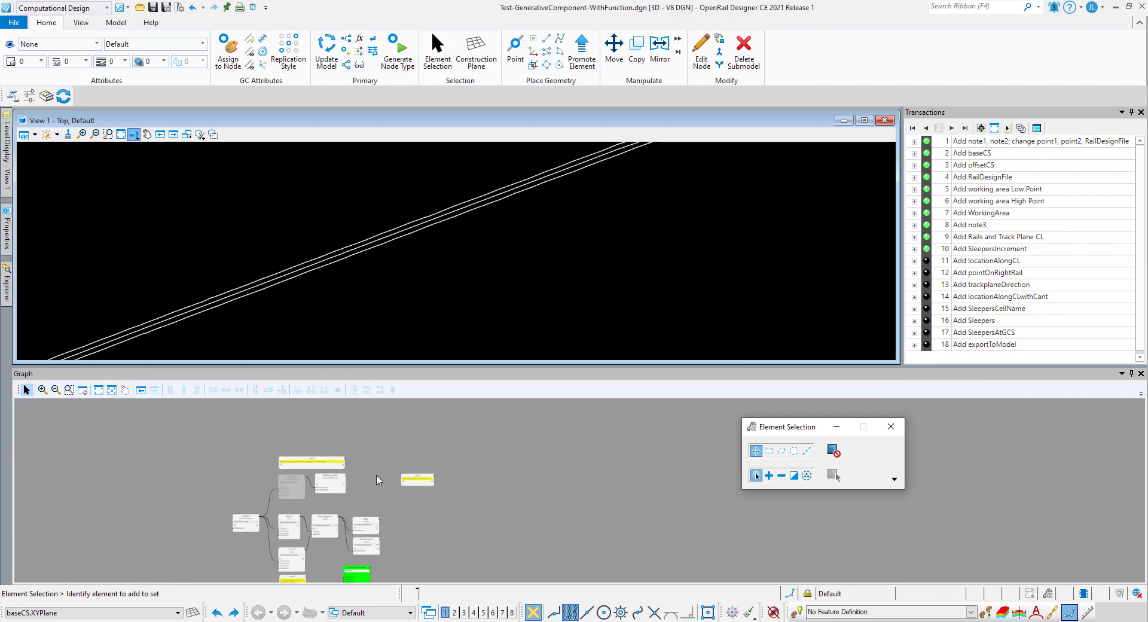
scroll(355, 545, "up", 3)
scroll(379, 571, "up", 3)
scroll(377, 556, "up", 3)
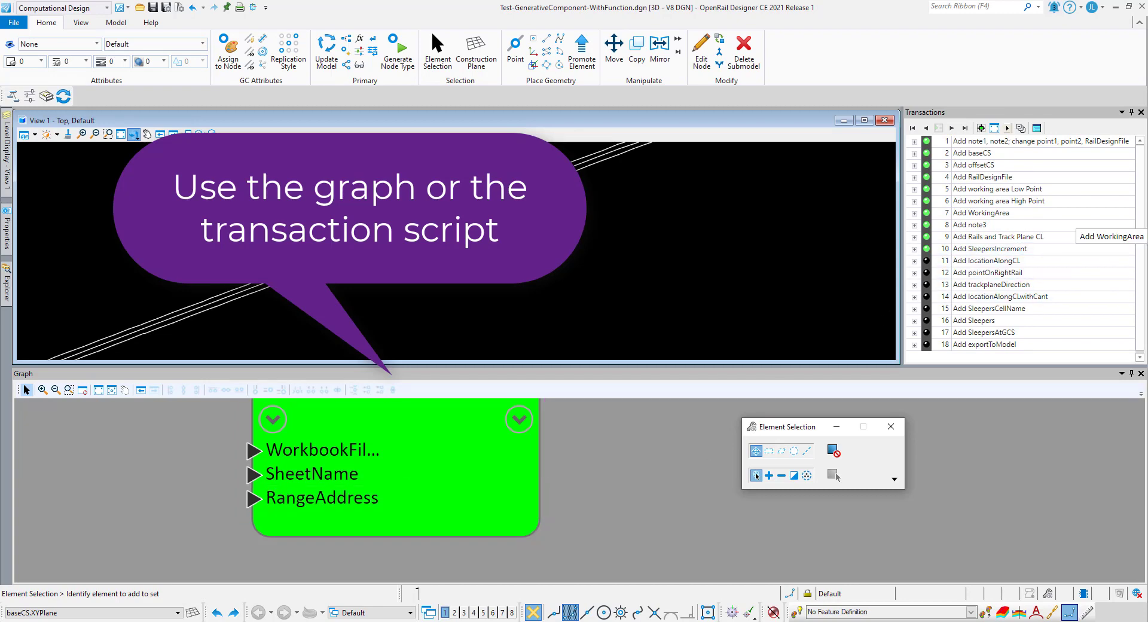
left_click_drag(1147, 117, 557, 112)
scroll(578, 298, "down", 20)
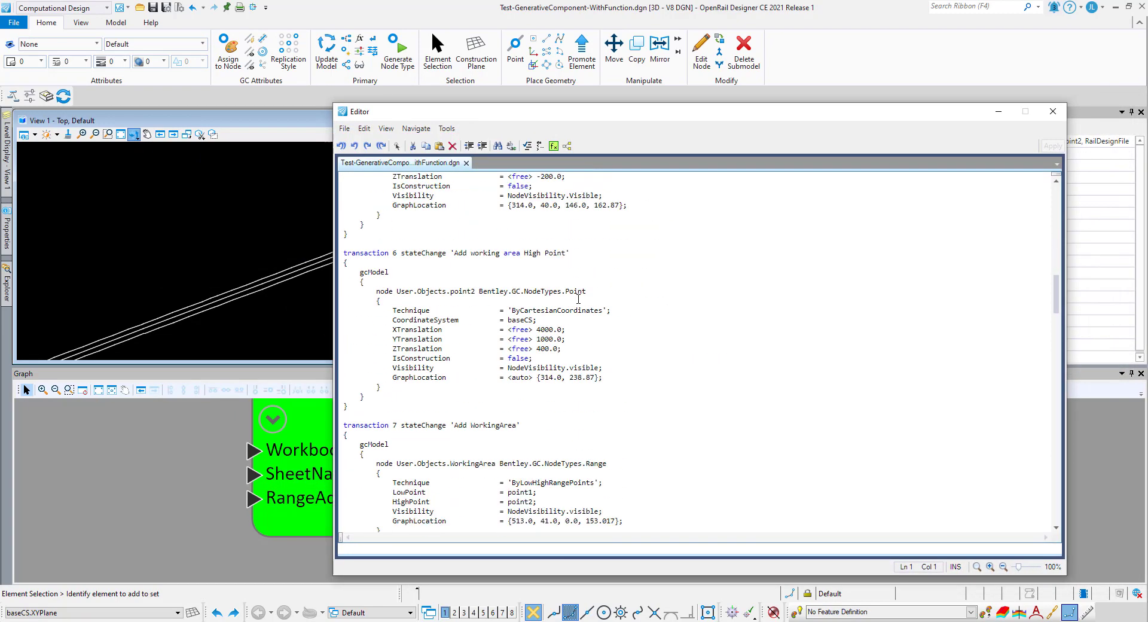
scroll(578, 299, "down", 13)
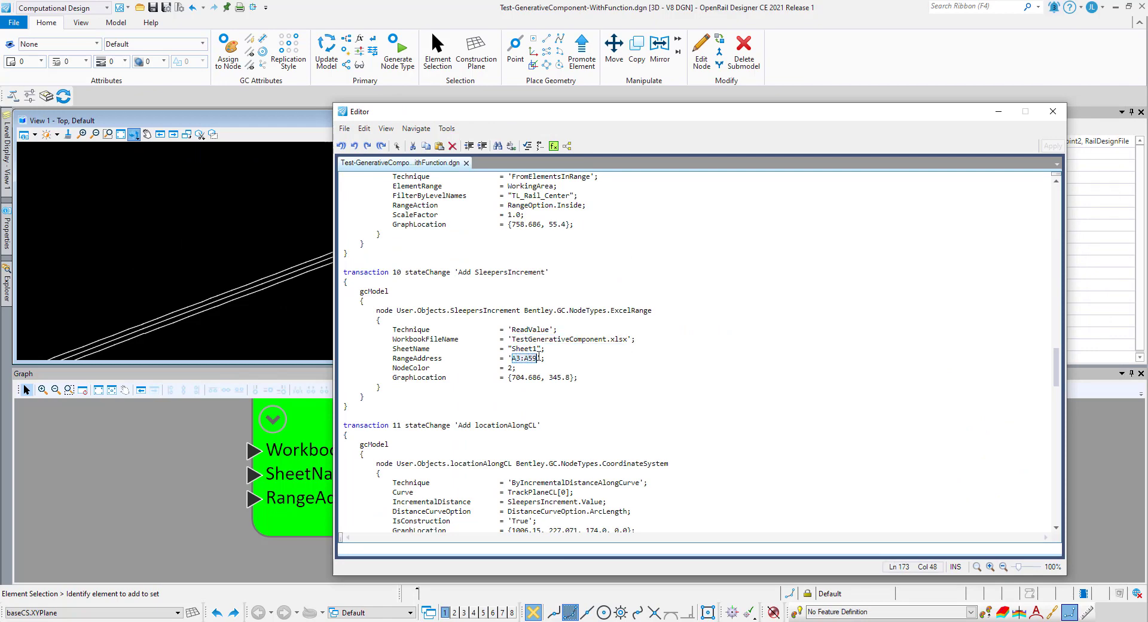
- Switch to Excel to check the rows covered by the script's increment range, then return and close the script editor
key("alt+Tab")
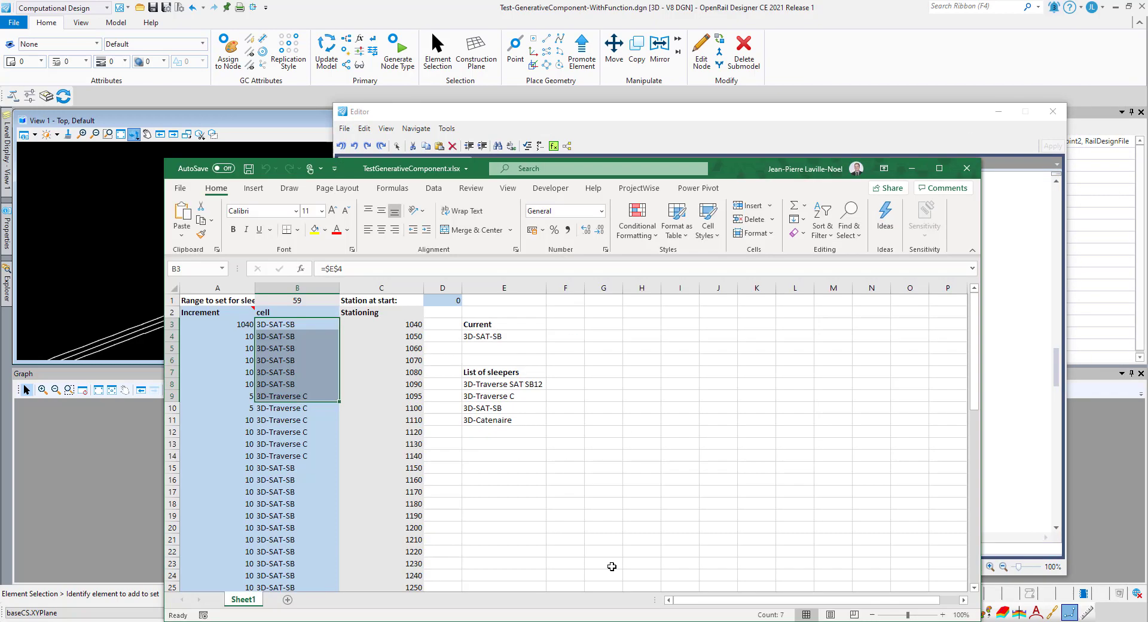
left_click(281, 323)
scroll(290, 472, "down", 14)
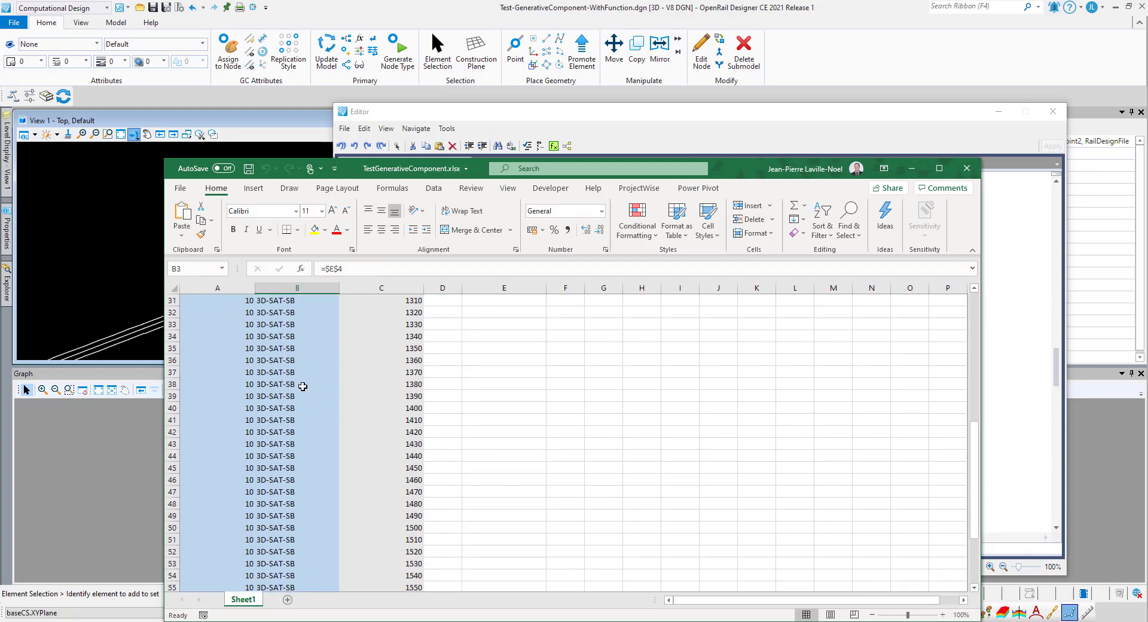
left_click(909, 172)
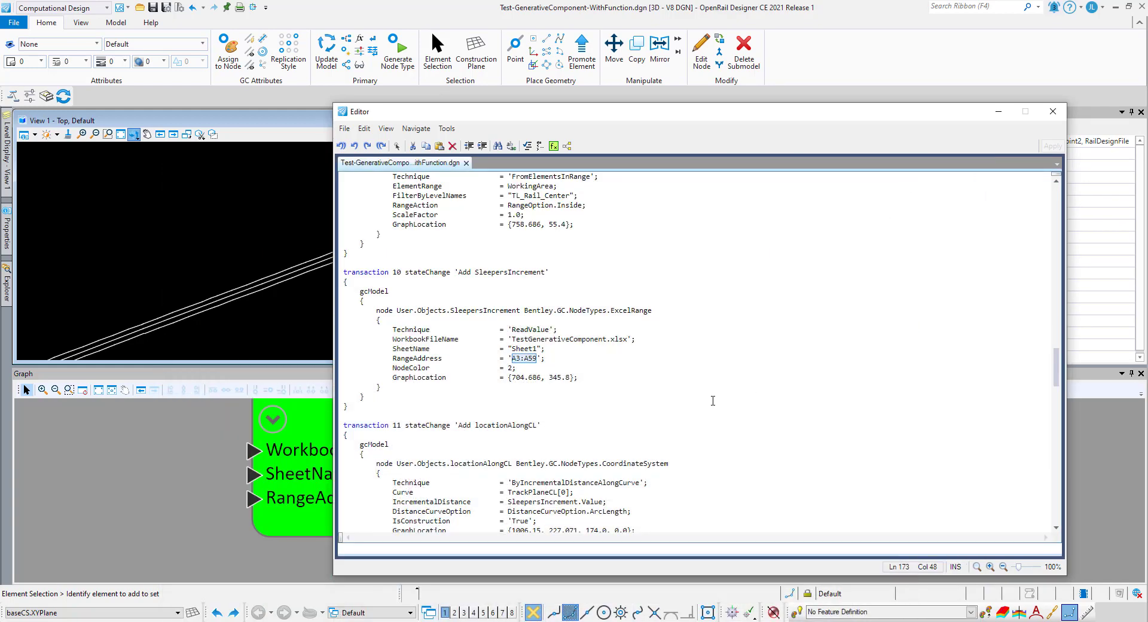
left_click(1052, 112)
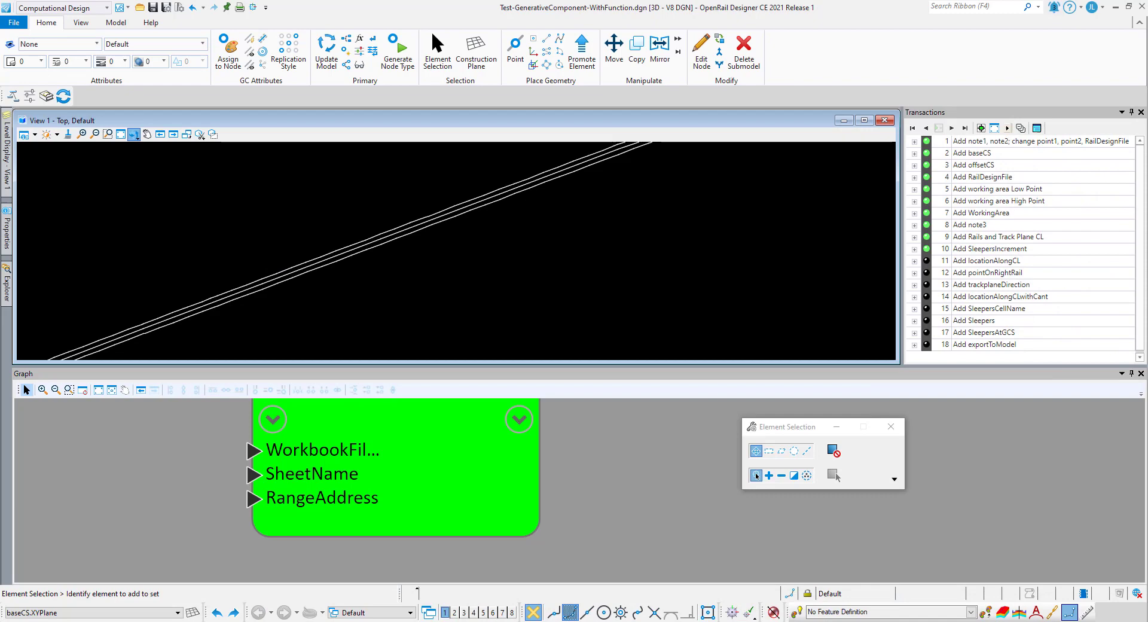
- Play the locationAlongCL transaction and rotate the view dynamically to inspect the coordinate systems along the centerline
left_click(926, 261)
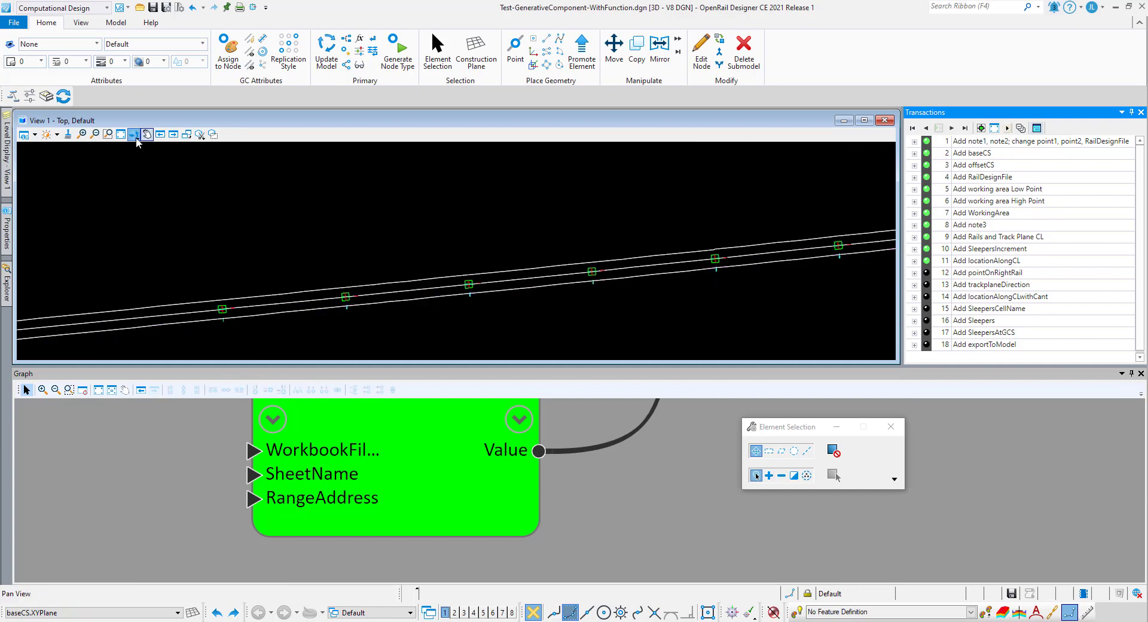
left_click(135, 136)
left_click_drag(328, 321, 564, 237)
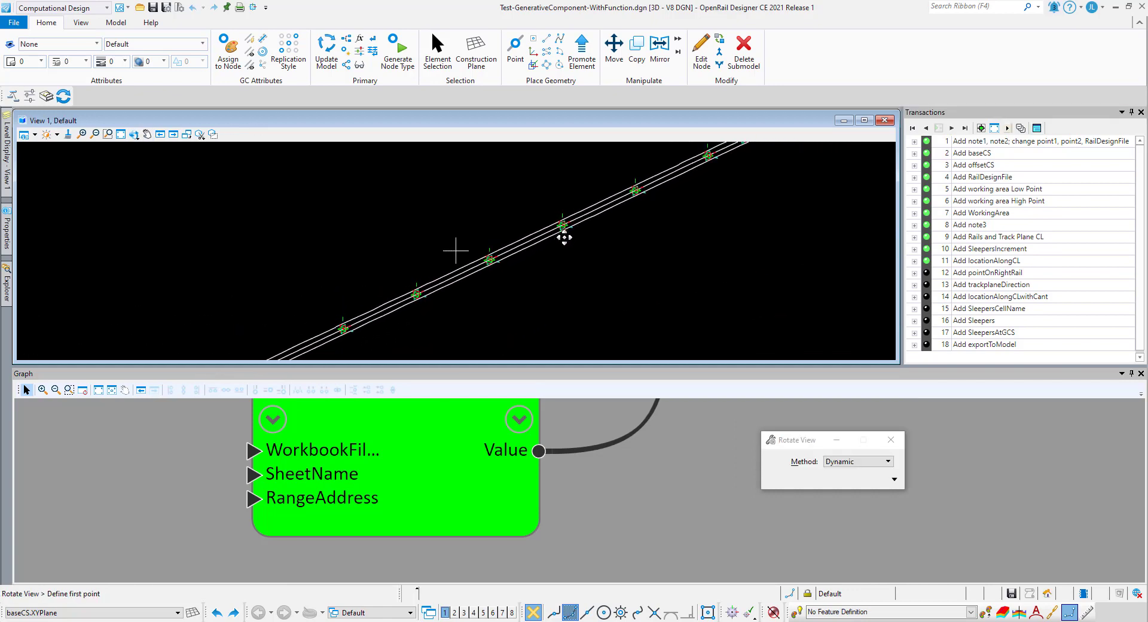
right_click(565, 237)
scroll(420, 291, "down", 2)
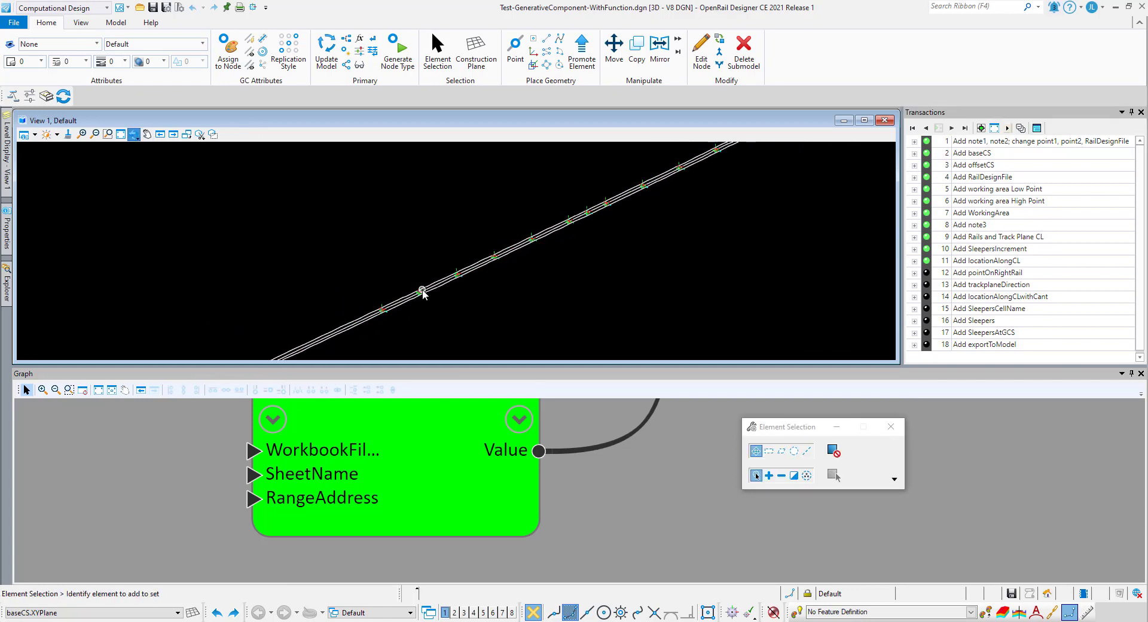
- Play the pointOnRightRail and trackplaneDirection transactions, and inspect the point and direction at one sleeper location
left_click(926, 272)
scroll(551, 232, "up", 6)
scroll(583, 245, "up", 5)
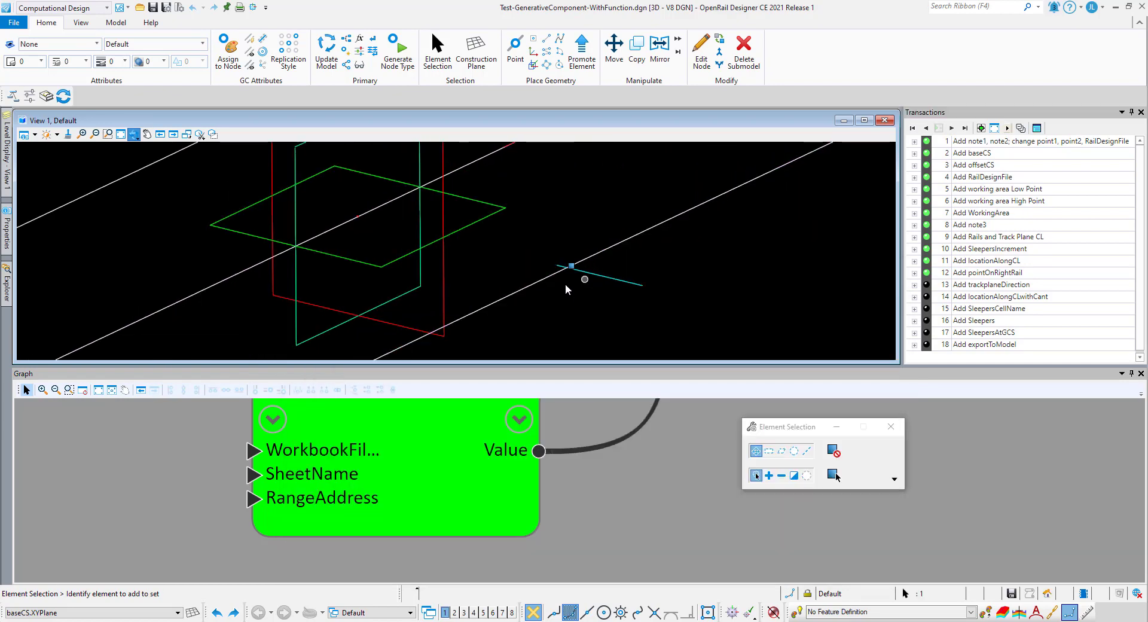
scroll(565, 284, "down", 5)
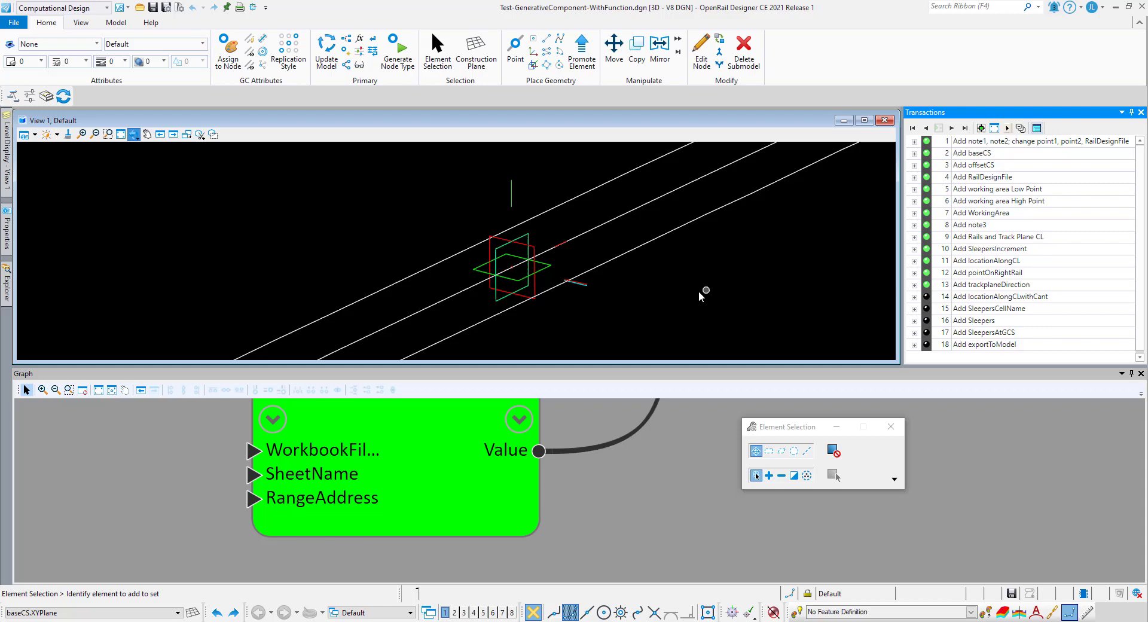
scroll(584, 286, "up", 3)
scroll(584, 282, "down", 2)
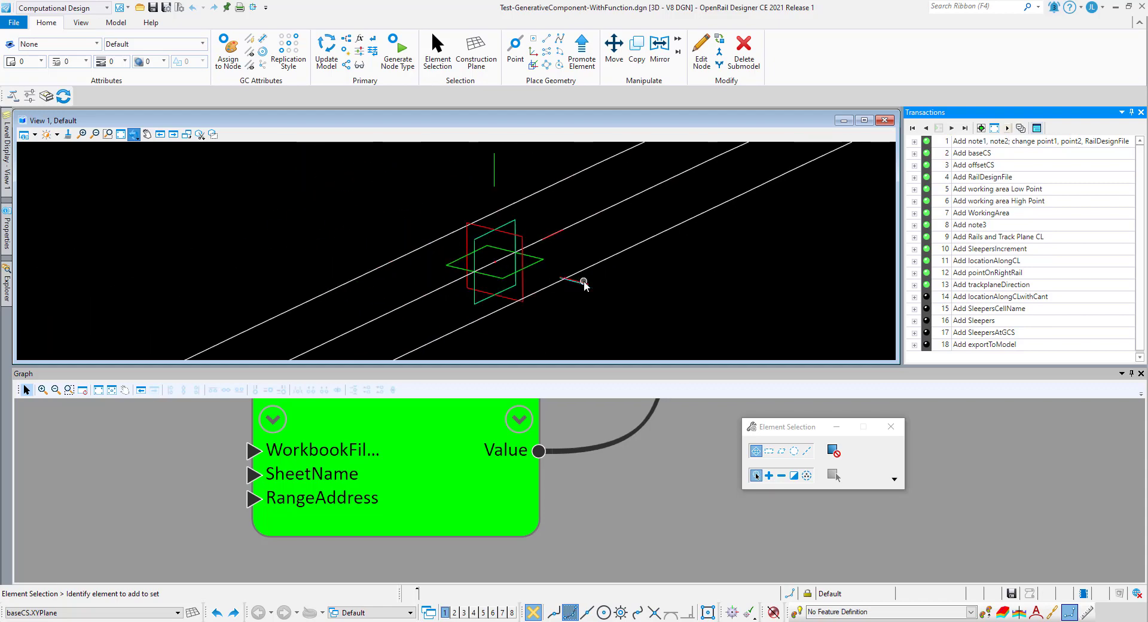
- Play the locationAlongCLwithCant transaction and compare the canted coordinate system with the uncanted one
left_click(927, 298)
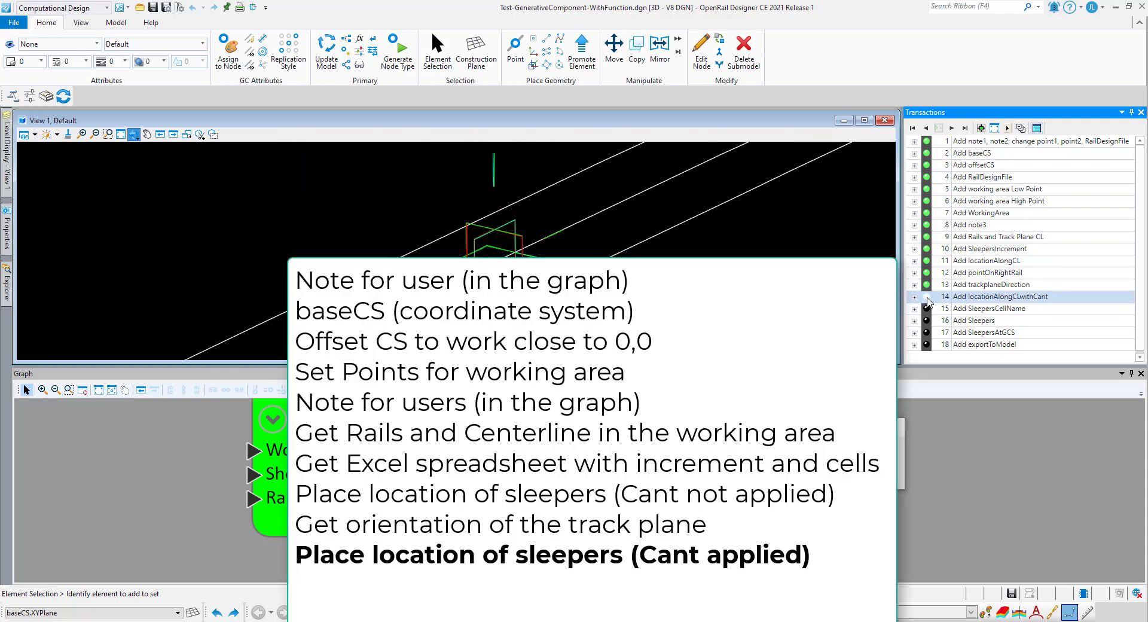
scroll(518, 159, "up", 4)
middle_click_drag(486, 165, 508, 216)
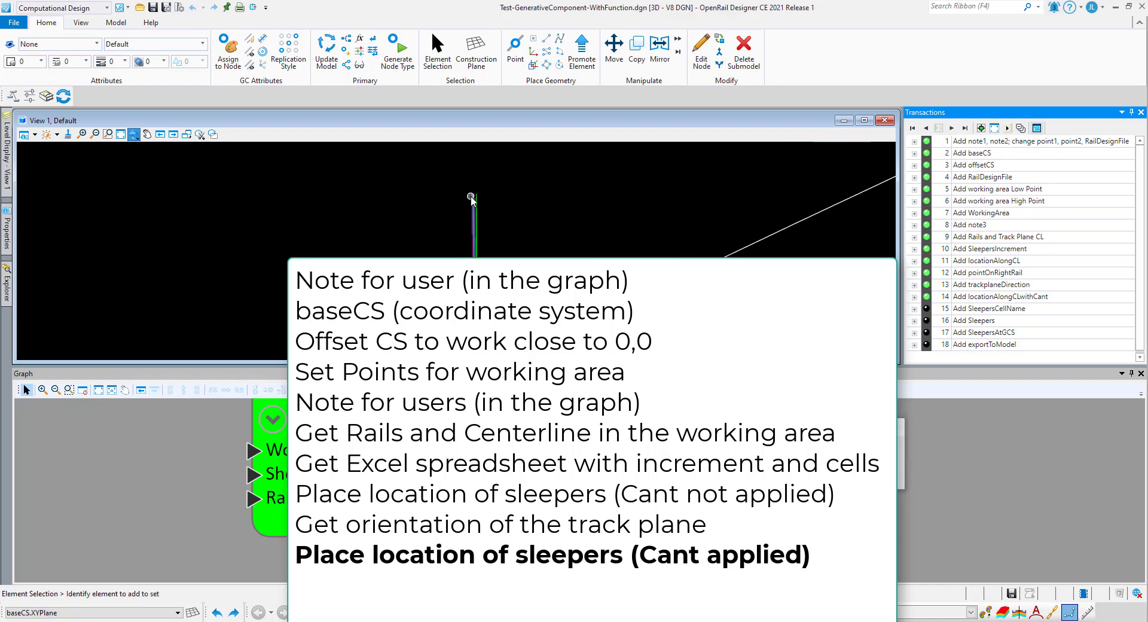
scroll(559, 184, "down", 3)
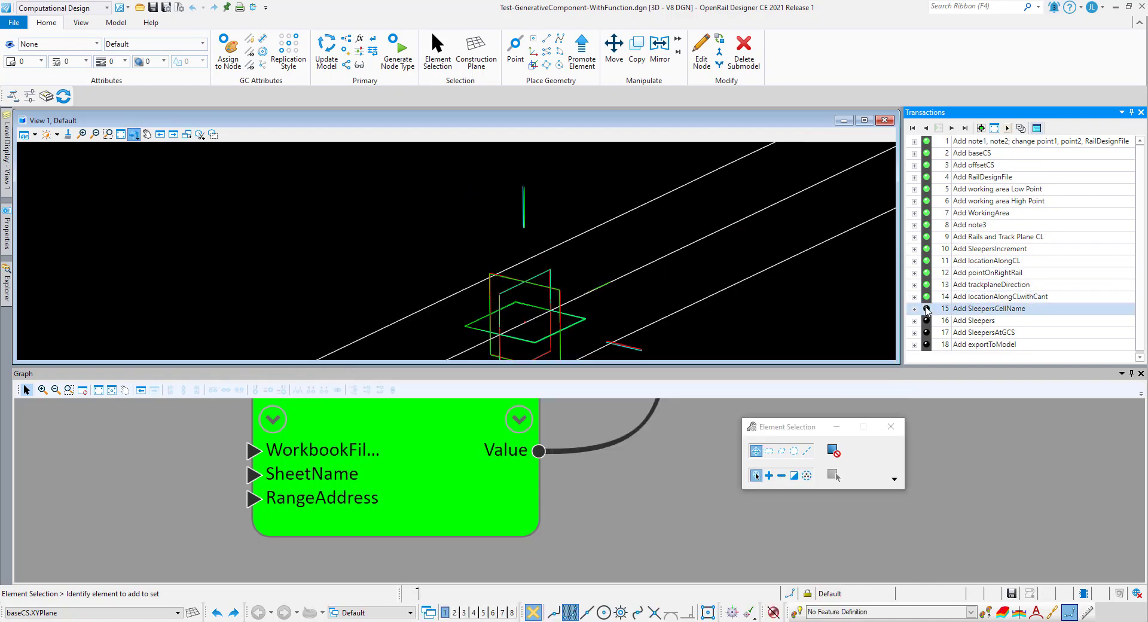
- Play the SleepersCellName transaction and check its range address against the cell column in the Excel workbook
left_click(927, 308)
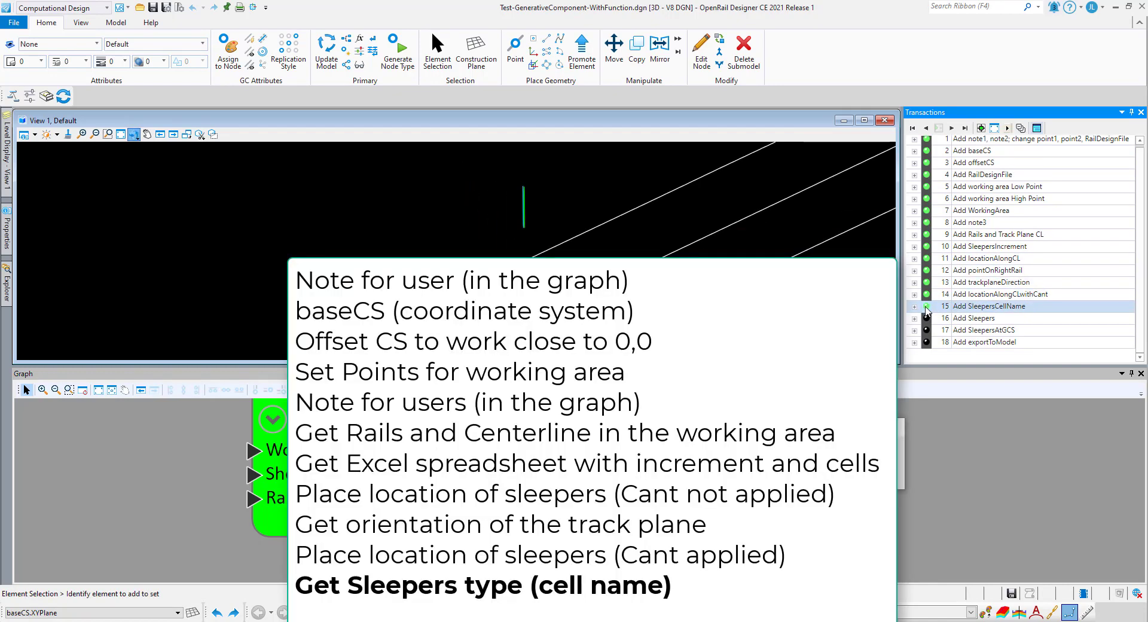
scroll(668, 490, "down", 4)
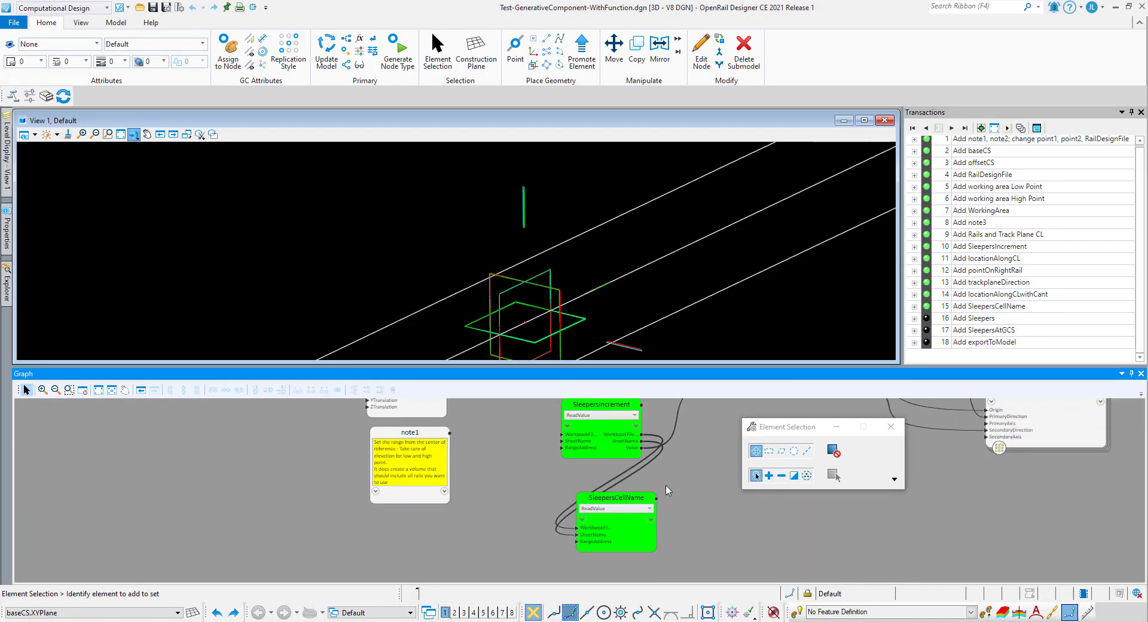
scroll(617, 508, "up", 4)
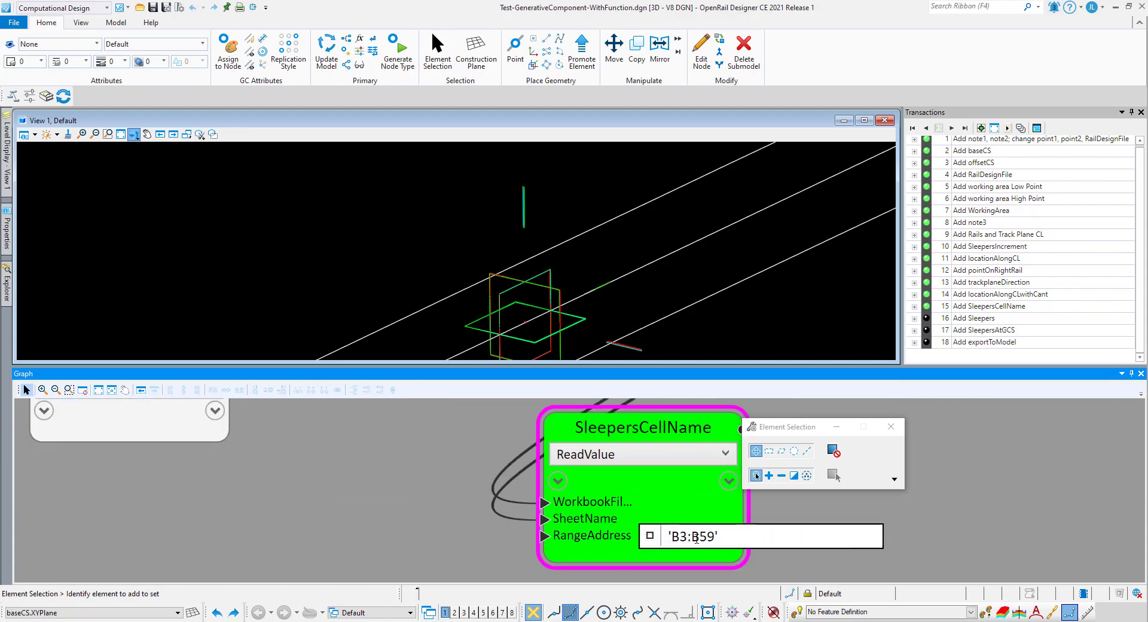
key("alt+Tab")
scroll(496, 413, "up", 13)
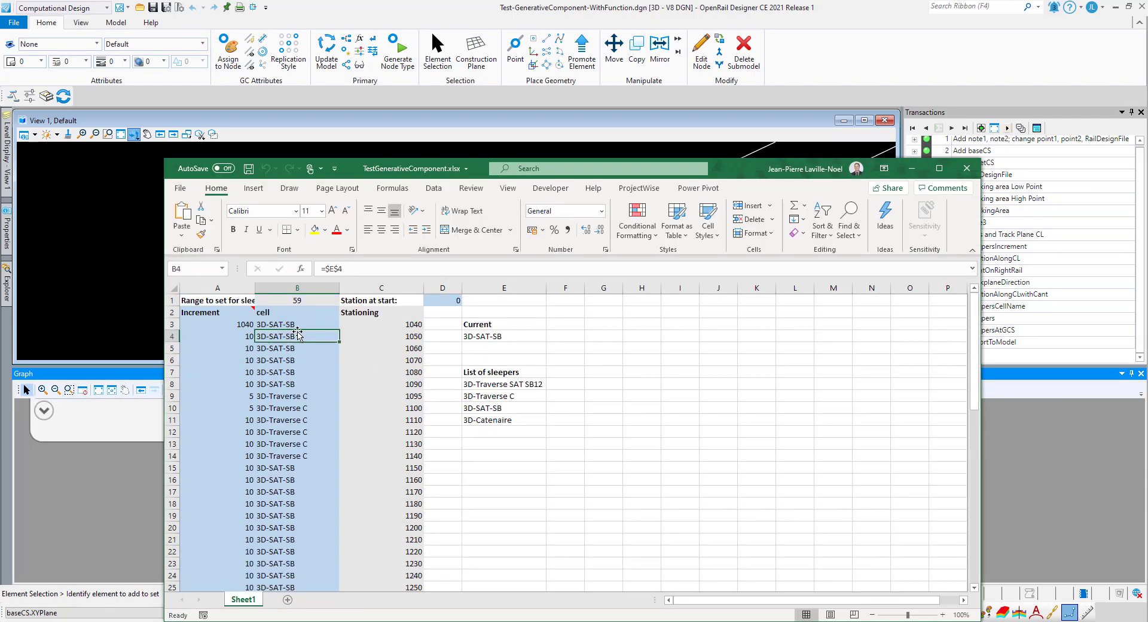
key("alt+Tab")
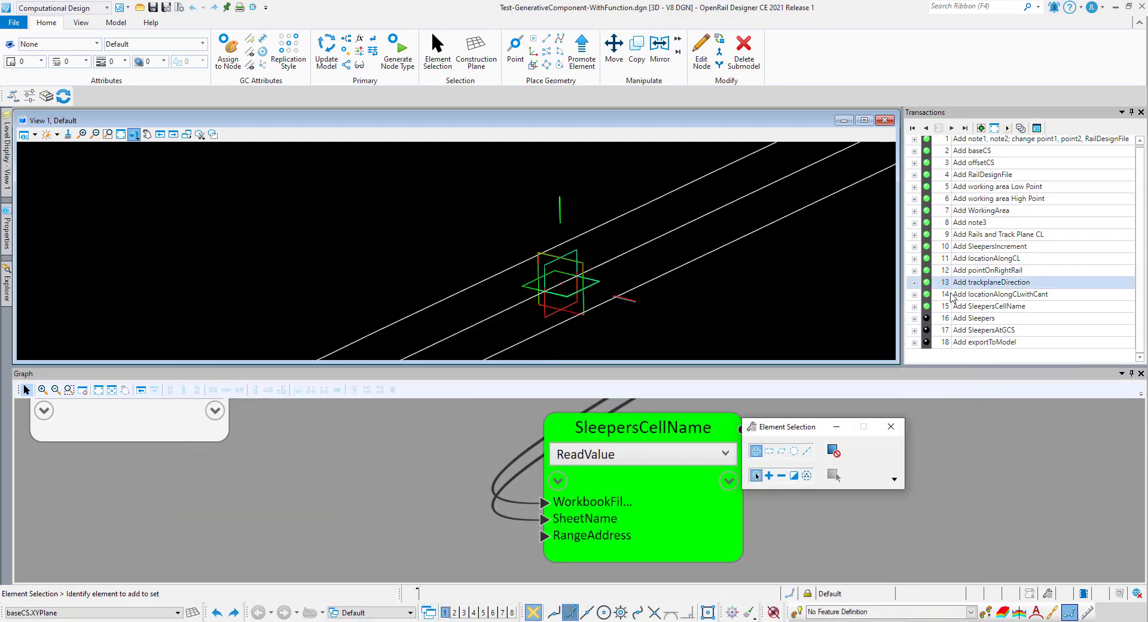
- Play the Sleepers and SleepersAtGCS transactions, and fit the view to the sleepers placed at the final coordinate system
left_click(928, 318)
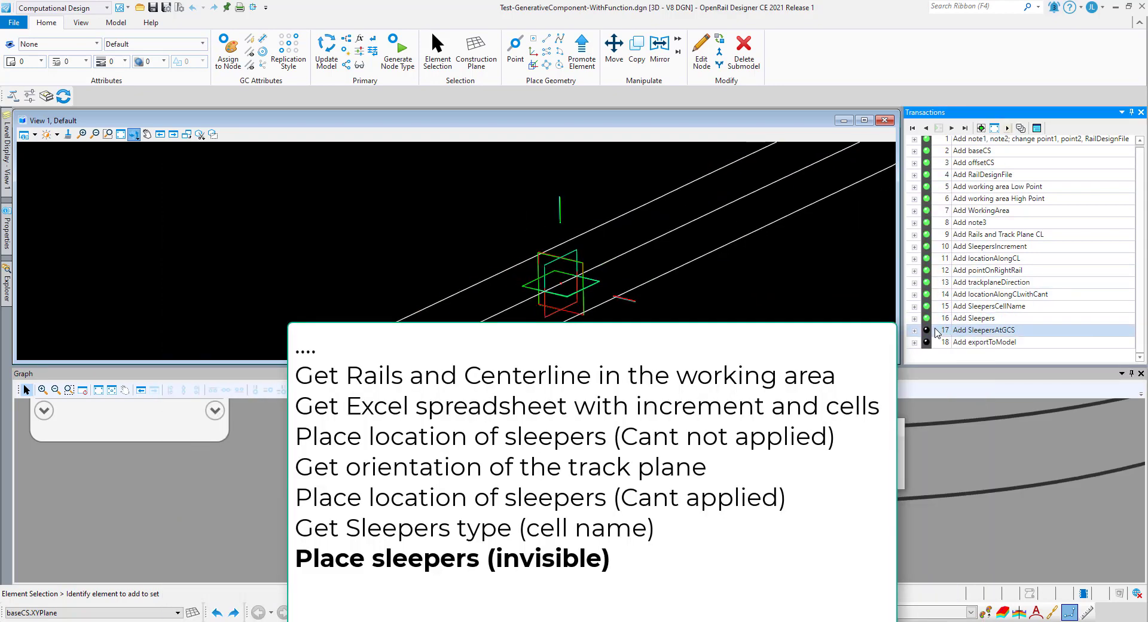
left_click(926, 330)
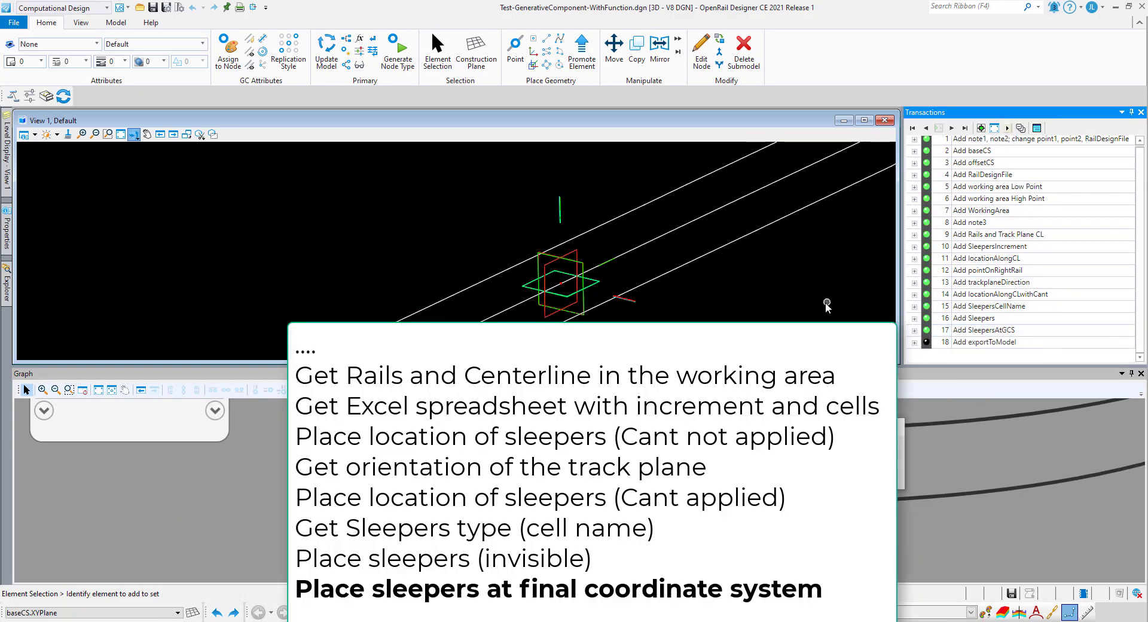
left_click(121, 133)
right_click(331, 286)
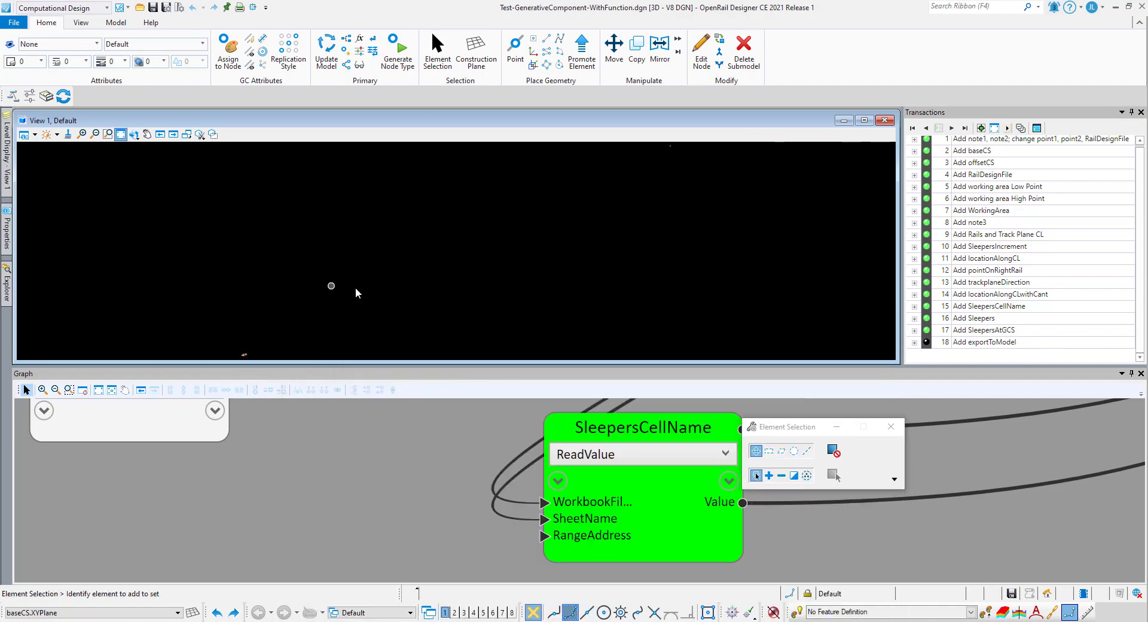
scroll(565, 229, "up", 3)
scroll(565, 231, "down", 3)
left_click(121, 134)
right_click(368, 177)
- Open the transaction script and examine the target DGN model name in the exportToModel transaction
left_click(925, 342)
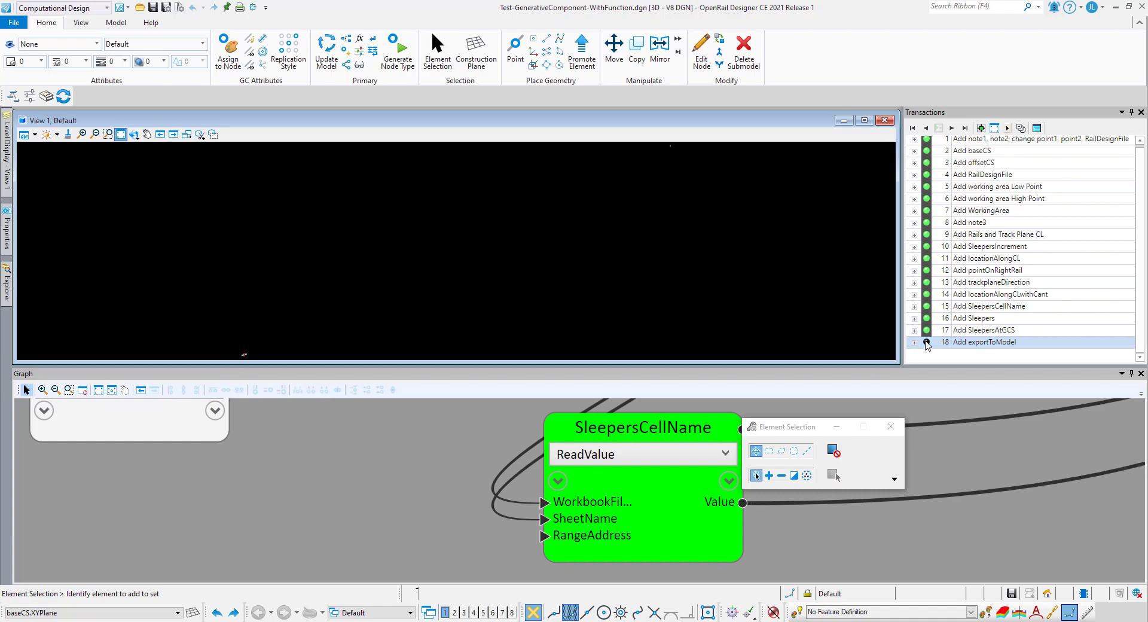
left_click(1036, 127)
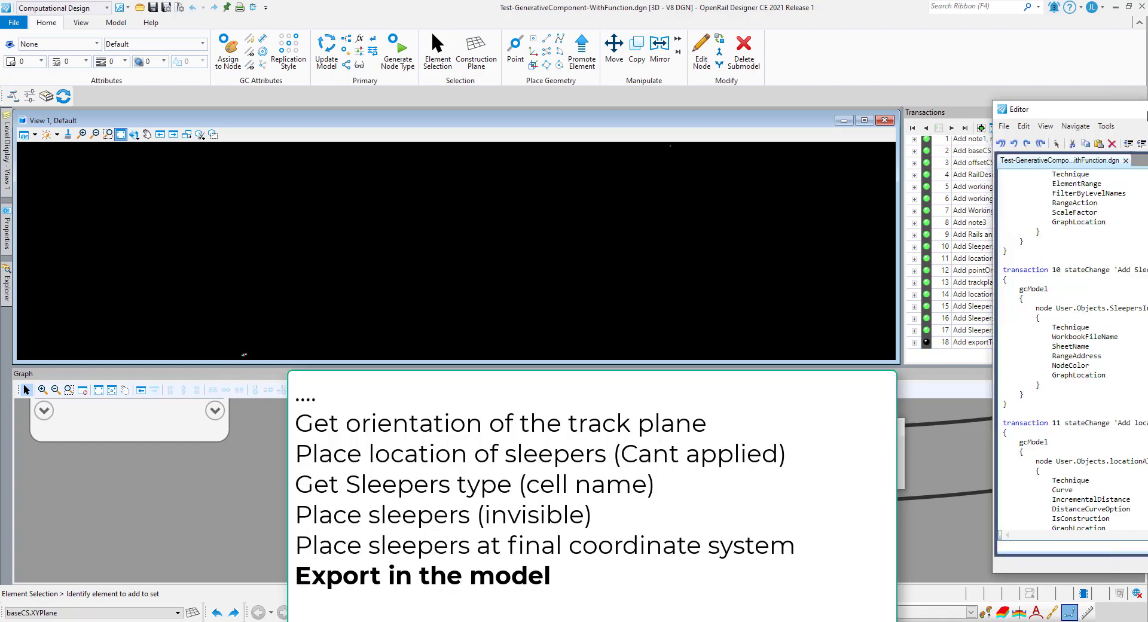
left_click_drag(1076, 106, 365, 104)
scroll(526, 359, "down", 20)
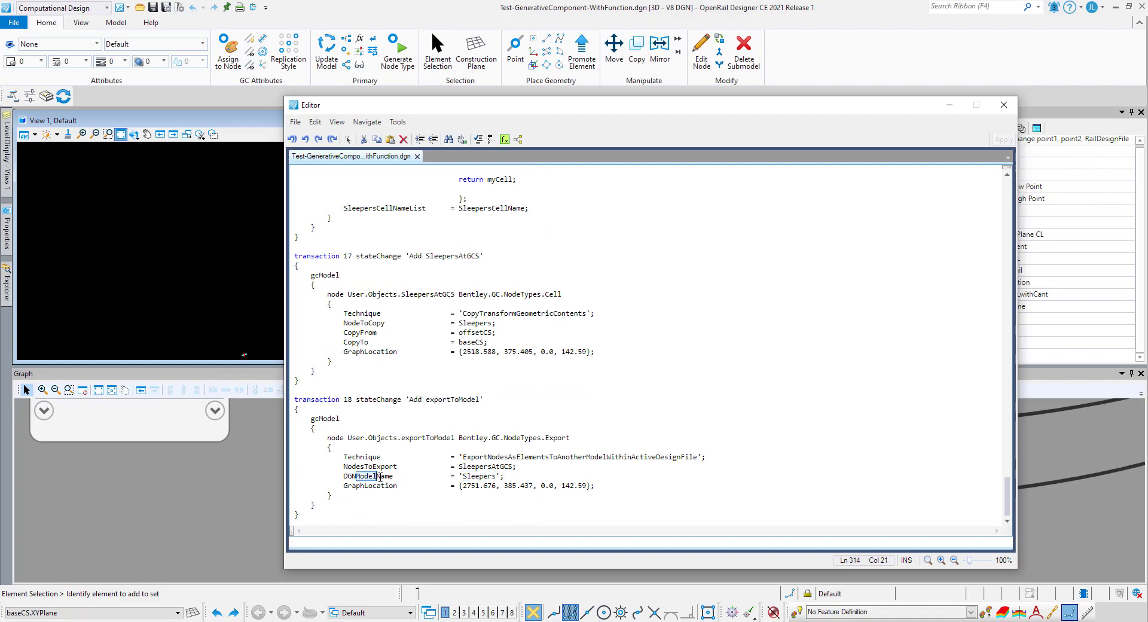
- Play the exportToModel transaction and open View 4 alongside View 1
left_click(1004, 104)
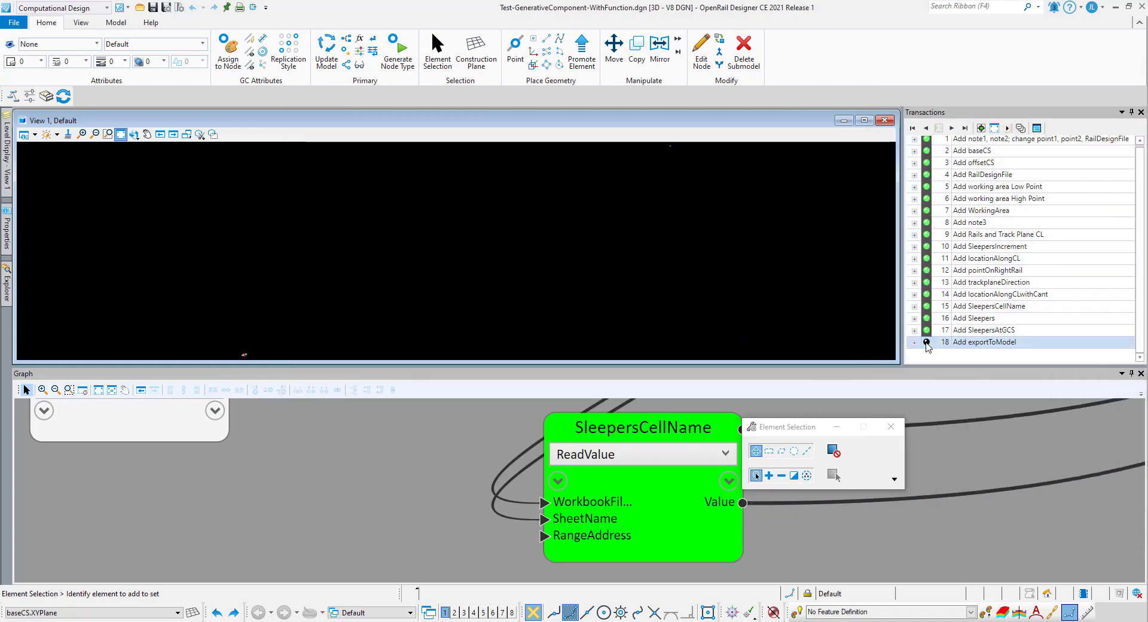
left_click(926, 342)
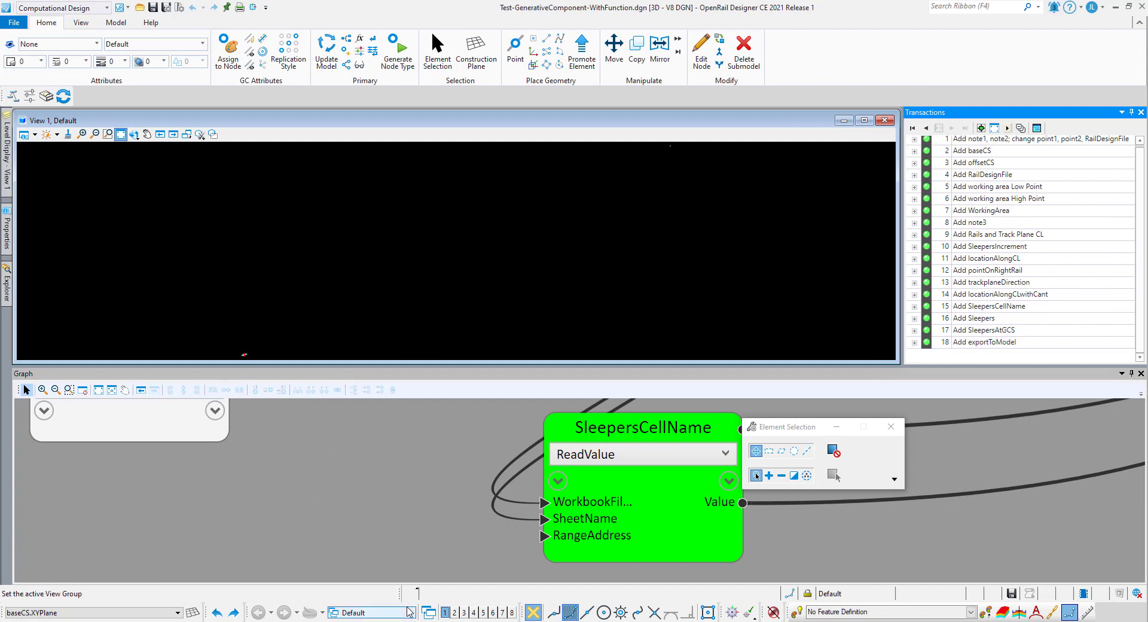
left_click(30, 145)
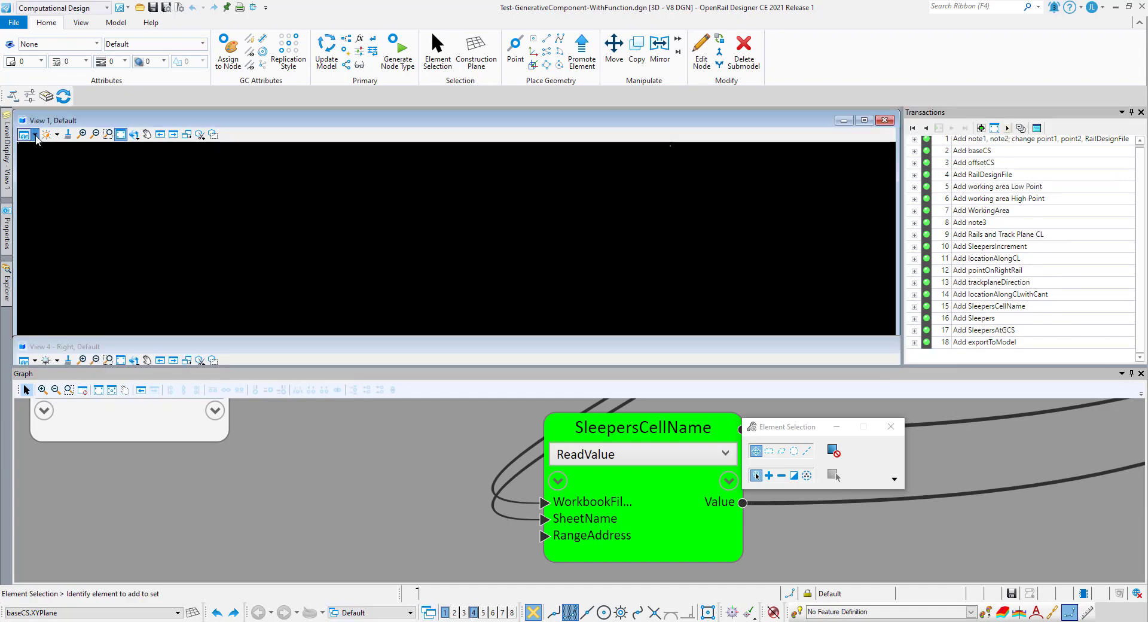
left_click(36, 135)
left_click(324, 239)
left_click(319, 348)
left_click_drag(319, 337, 325, 185)
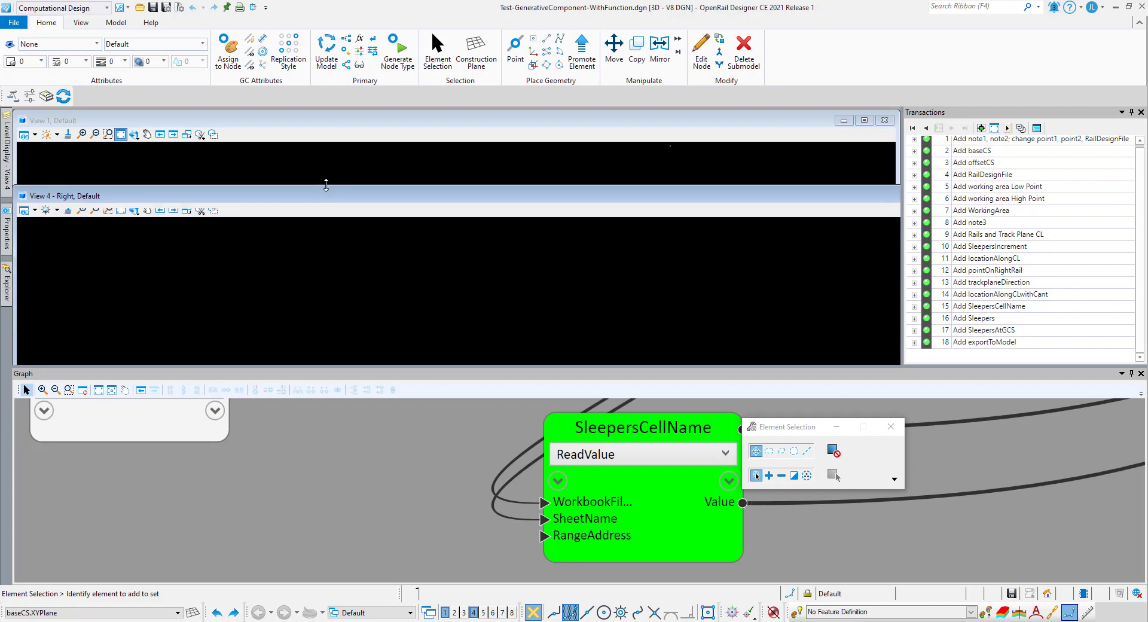
- Switch View 4 to the Sleepers model and enlarge its window over View 1
left_click(34, 207)
left_click(94, 509)
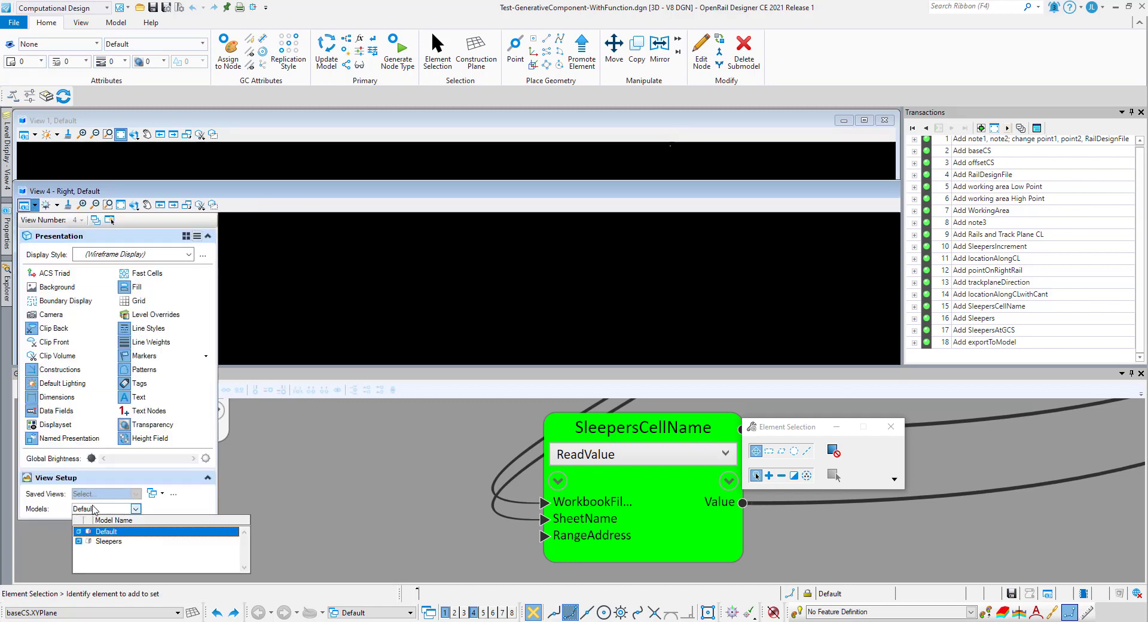
left_click(108, 541)
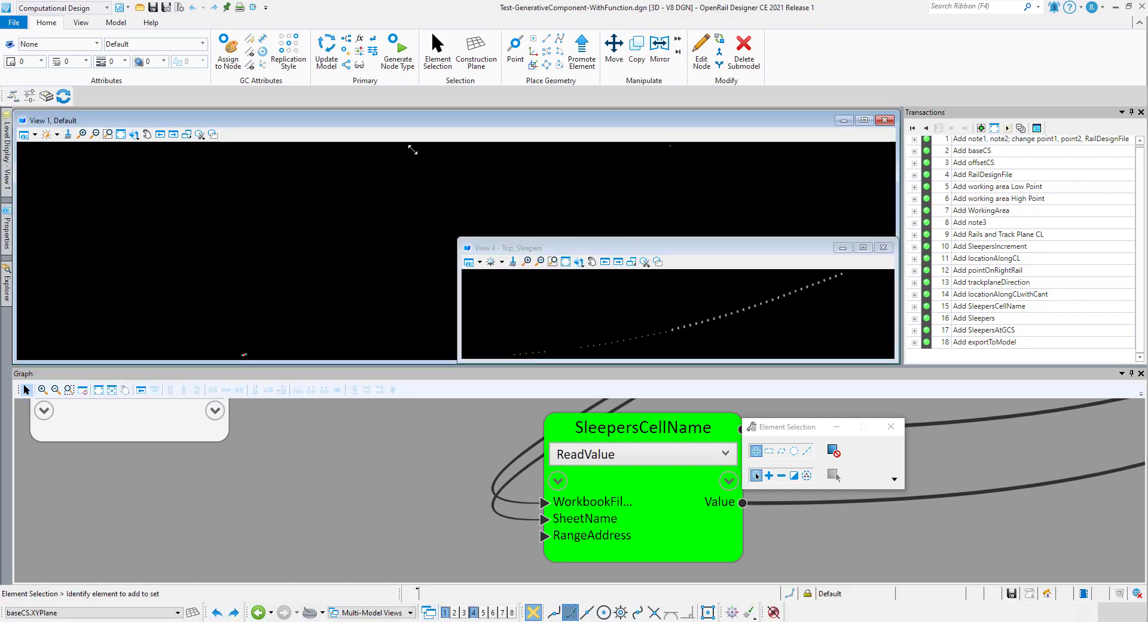
left_click_drag(413, 149, 407, 150)
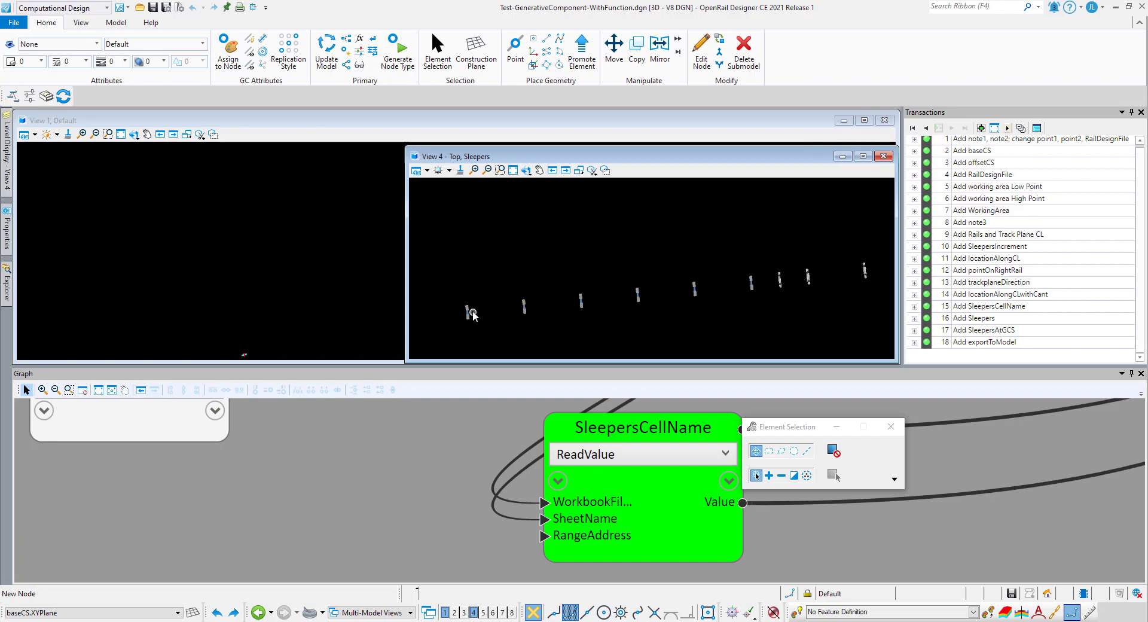
- Turn on the display of the Design for GC Example.dgn reference in View 4
left_click(6, 180)
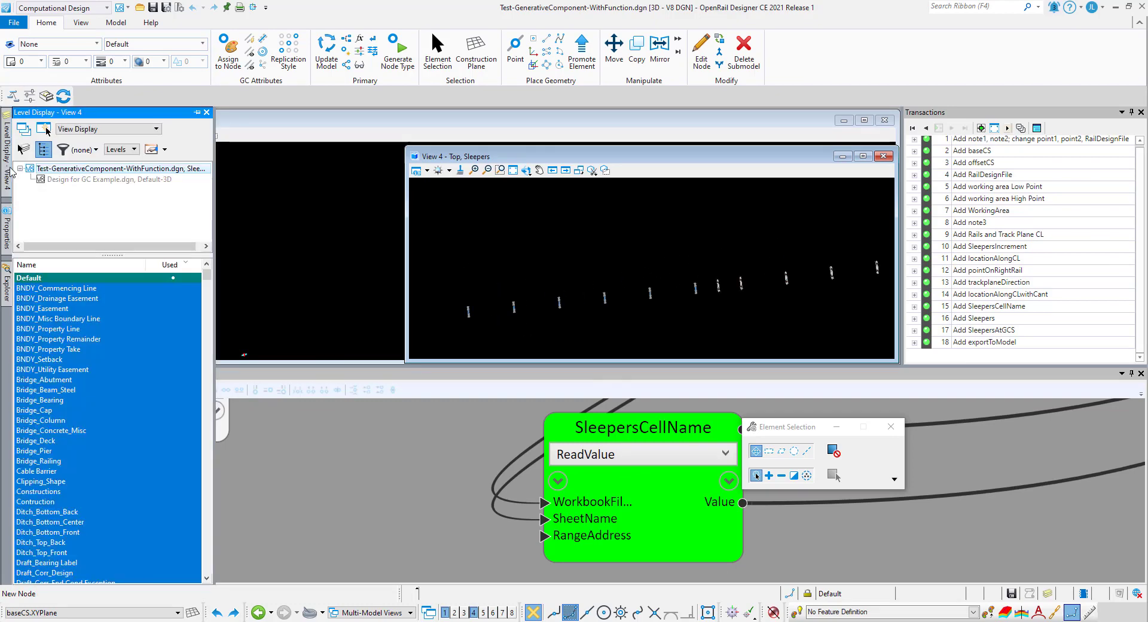
right_click(87, 179)
left_click(109, 225)
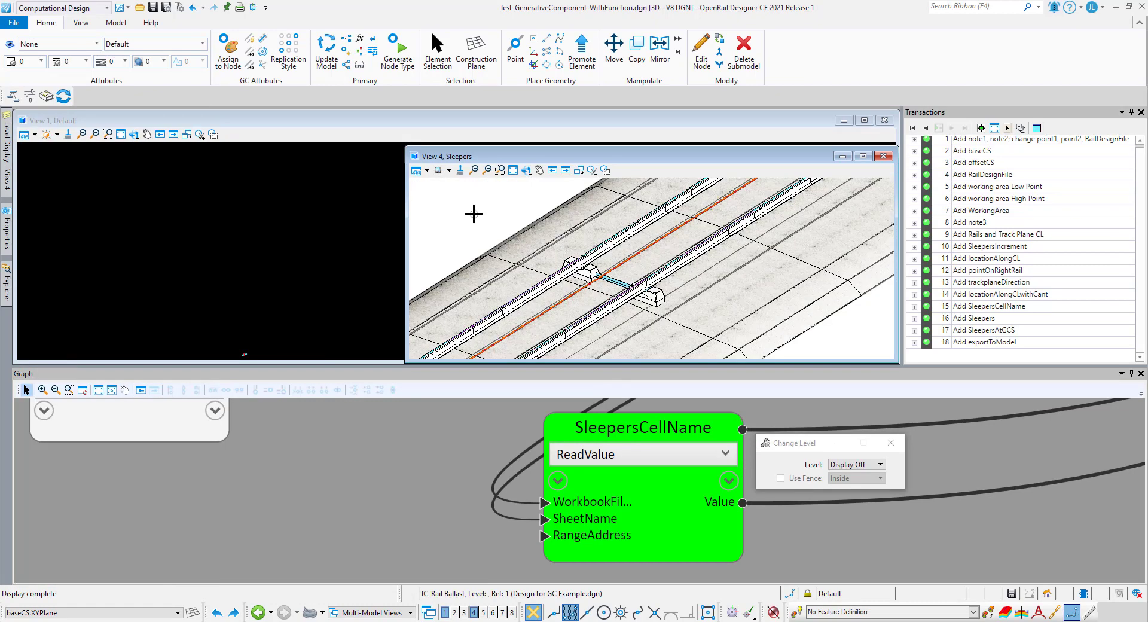
- Examine how the exported sleepers and their fastenings sit against the referenced rails and ballast in View 4
scroll(630, 302, "up", 1)
scroll(602, 232, "down", 5)
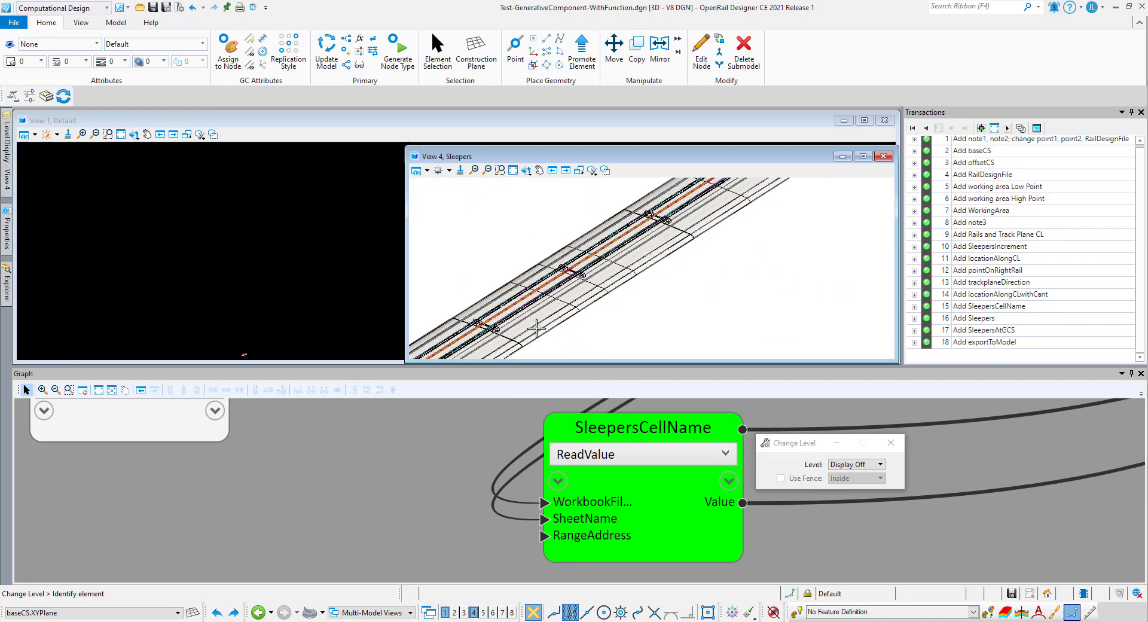
scroll(537, 329, "down", 2)
scroll(722, 208, "up", 6)
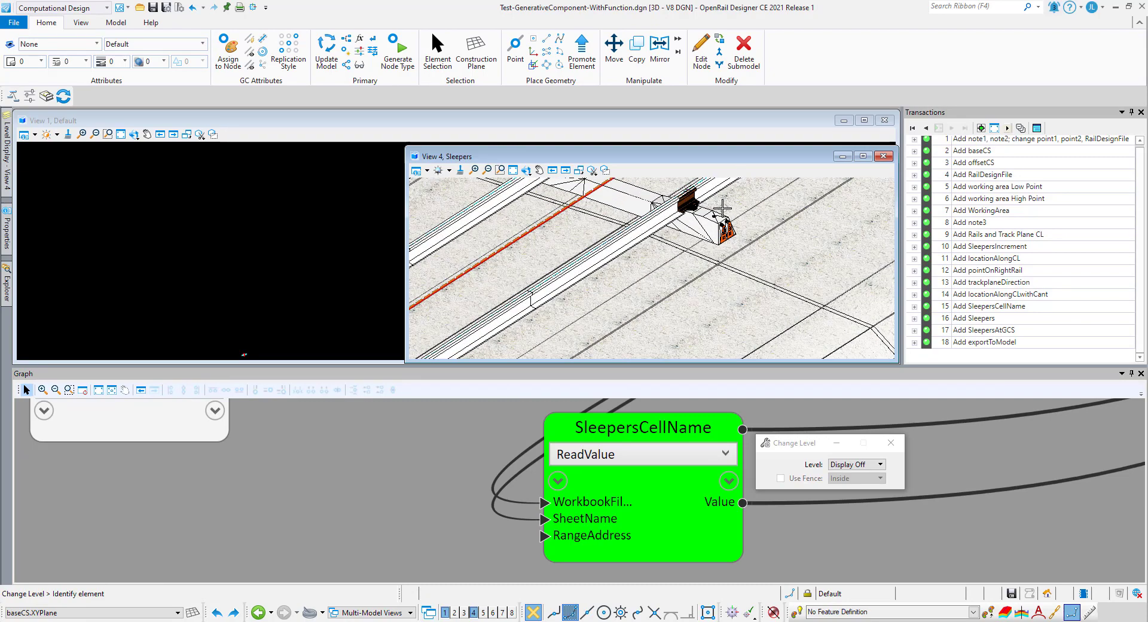
scroll(722, 208, "up", 1)
middle_click_drag(645, 208, 654, 272)
scroll(651, 272, "up", 2)
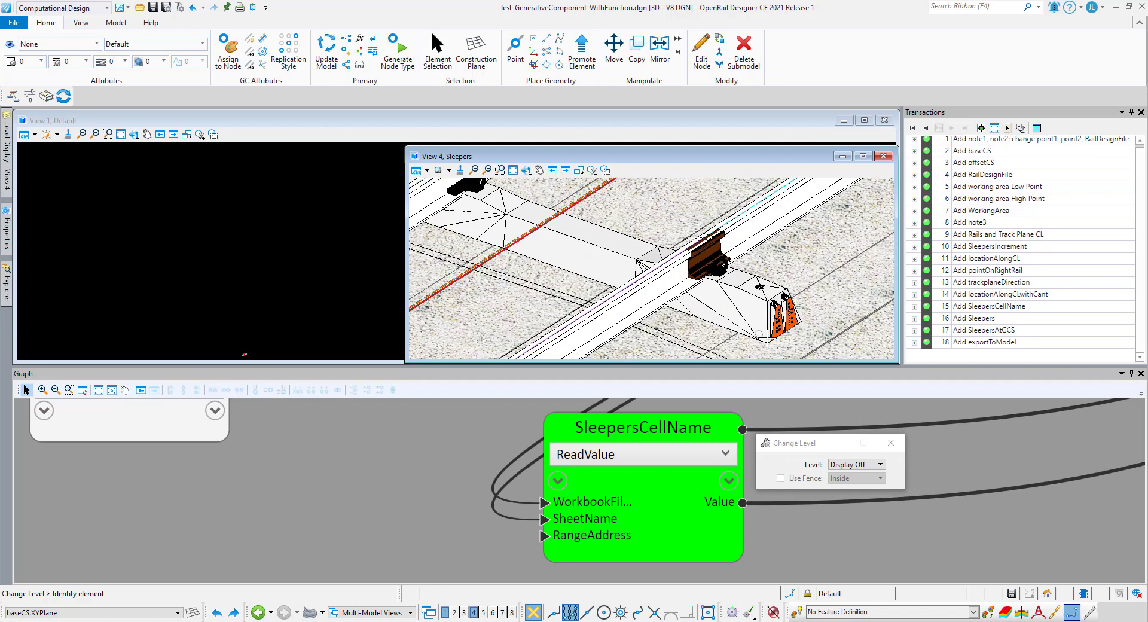
scroll(687, 239, "up", 5)
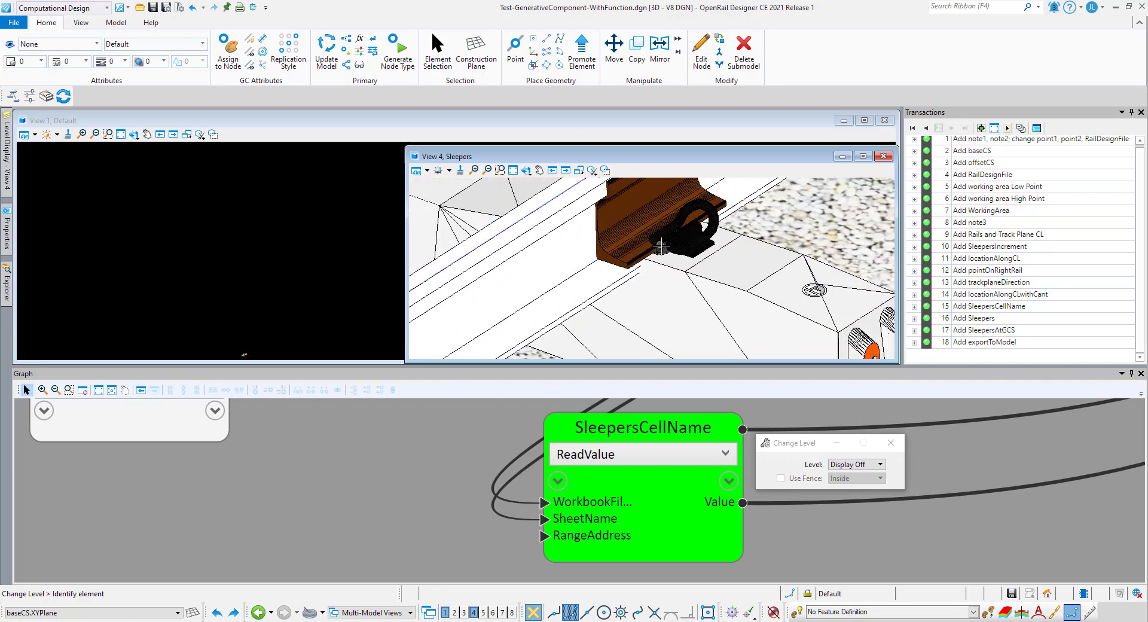
scroll(660, 245, "down", 3)
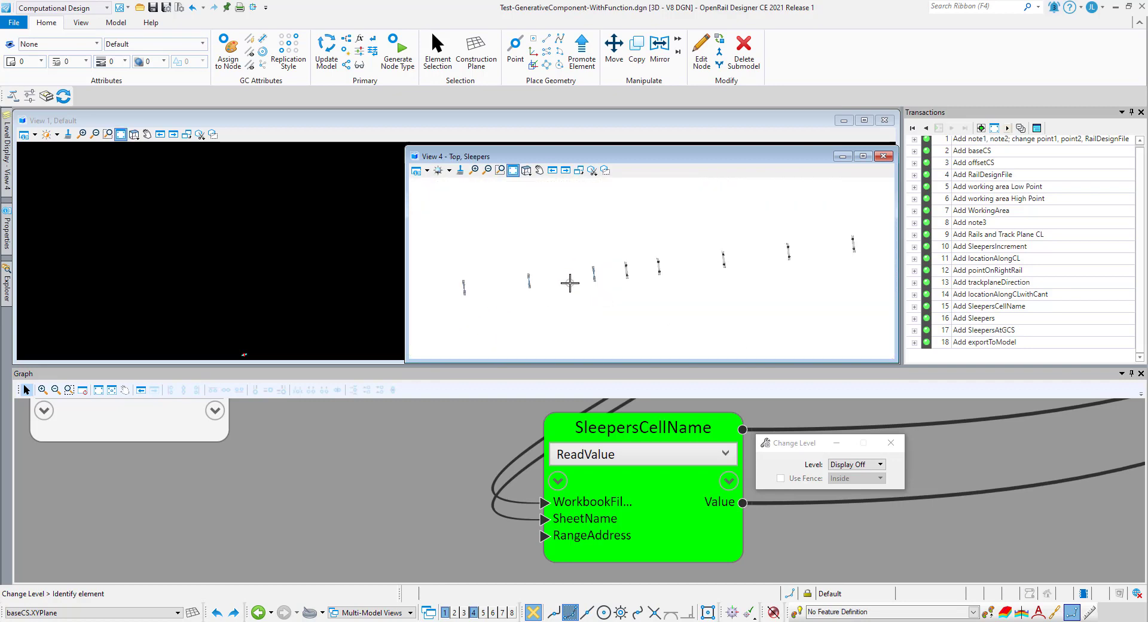
- In the TestGenerativeComponent.xlsx workbook in Excel, set the increment in A4 to 0.6 and fill it down to row 182
left_click(650, 577)
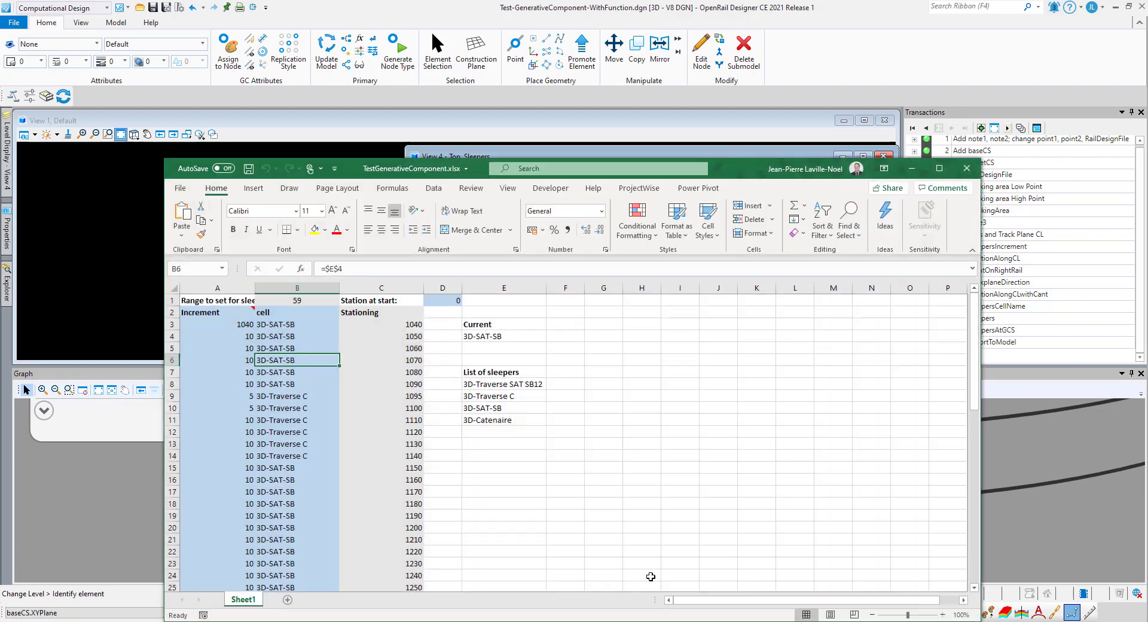
left_click(239, 336)
type("0.6")
key("Return")
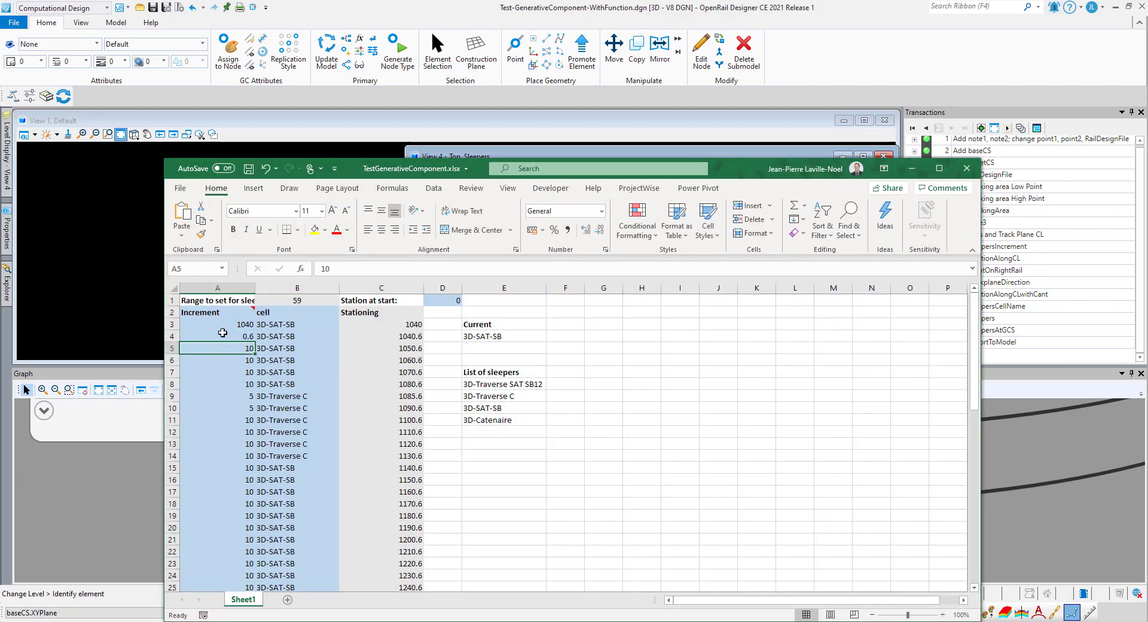
left_click_drag(255, 340, 262, 473)
left_click_drag(249, 432, 250, 432)
- Fill the cell name and stationing formulas from row 59 down to row 182 and save the workbook
scroll(281, 473, "up", 20)
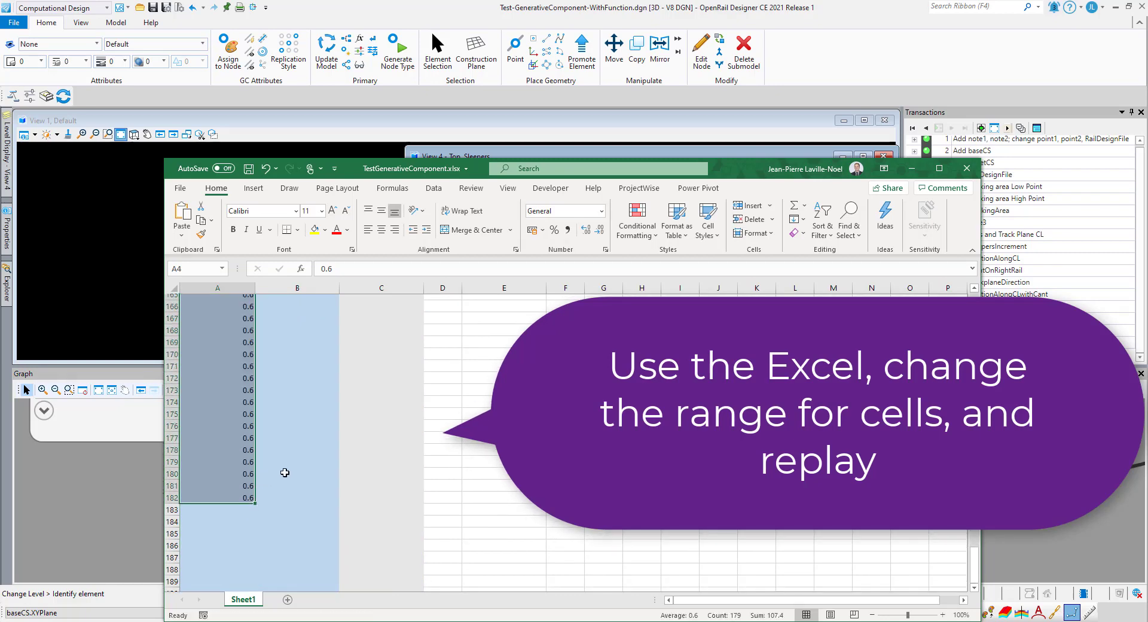
scroll(284, 472, "up", 19)
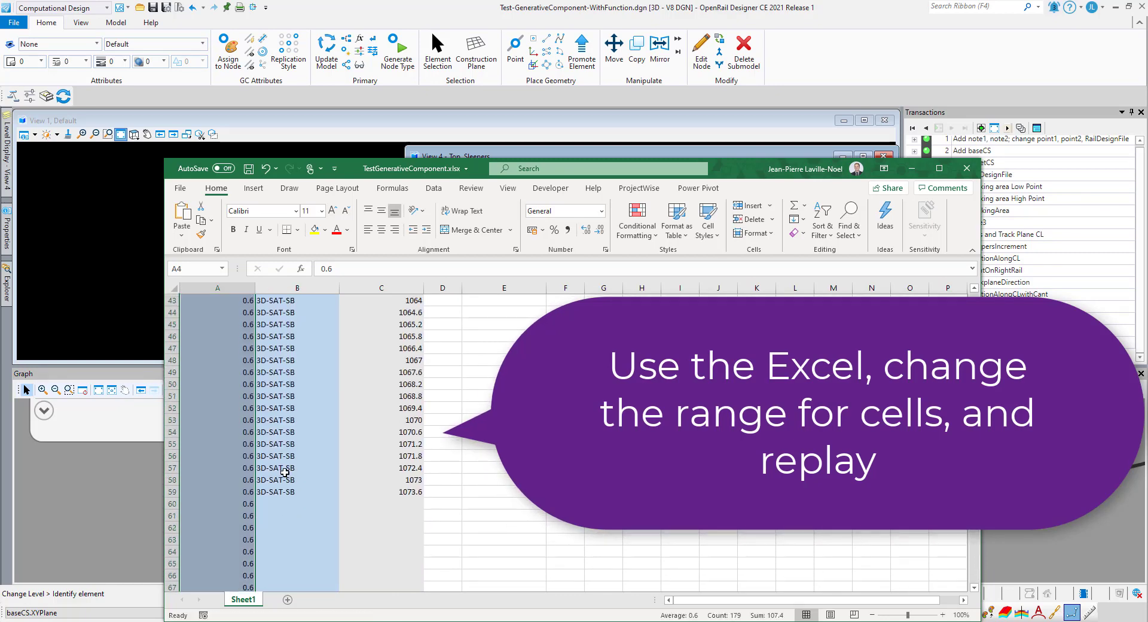
left_click(316, 493)
left_click_drag(296, 492, 424, 548)
left_click_drag(972, 567, 973, 301)
left_click(249, 168)
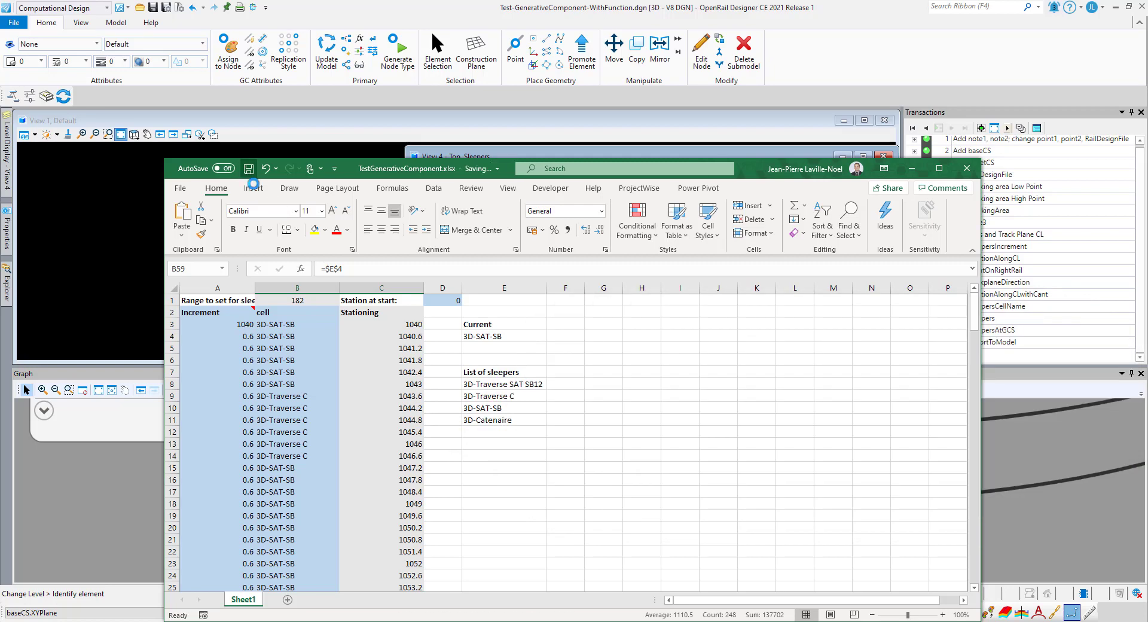
left_click(302, 301)
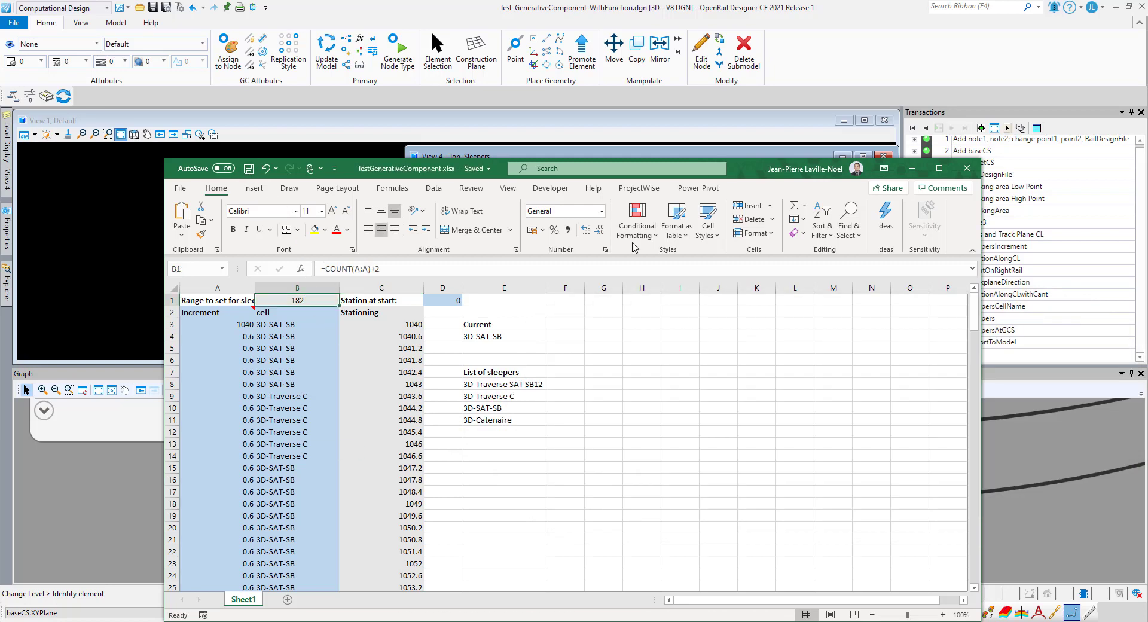
- Return to OpenRail Designer, rewind to before transaction 10, and set the SleepersIncrement range address to A3:A182 in the script
left_click(960, 170)
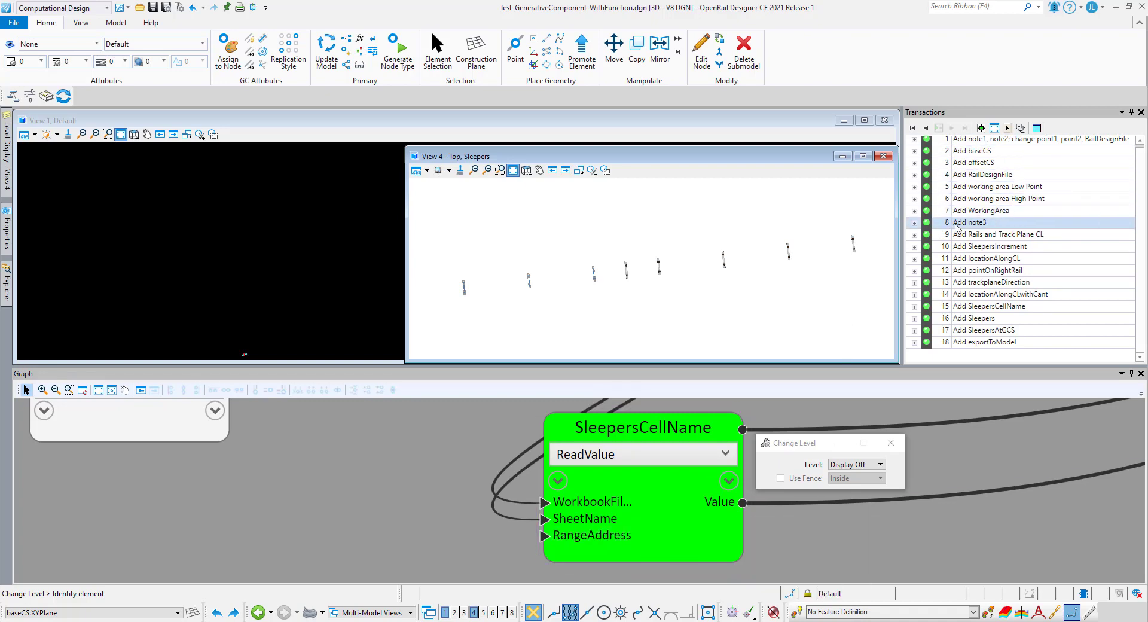
left_click(948, 248)
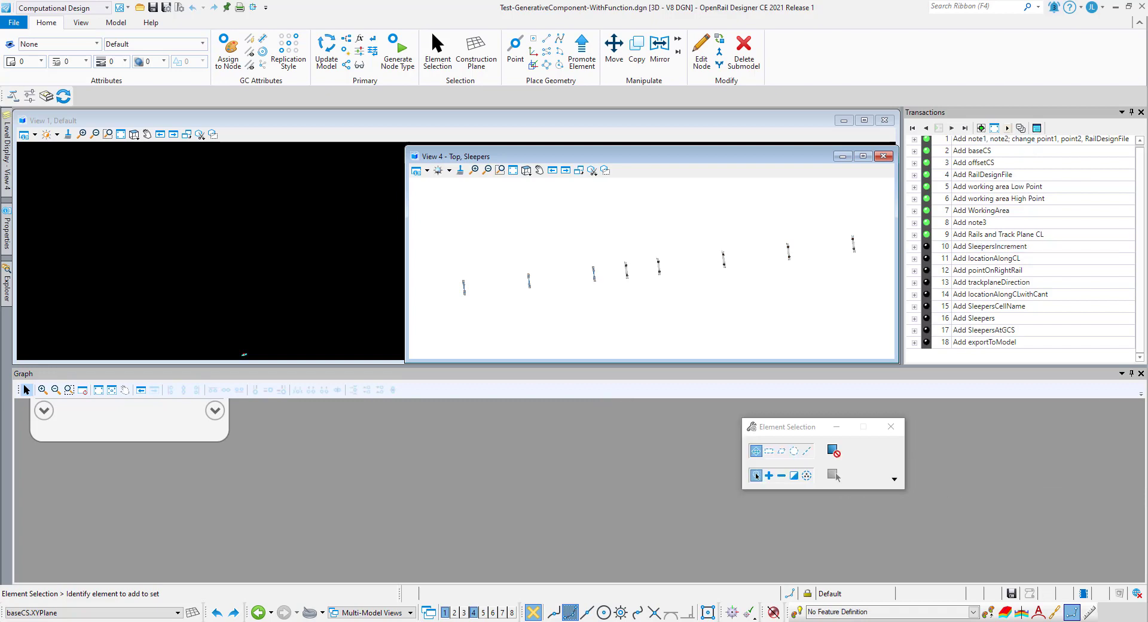
left_click_drag(1147, 84, 604, 102)
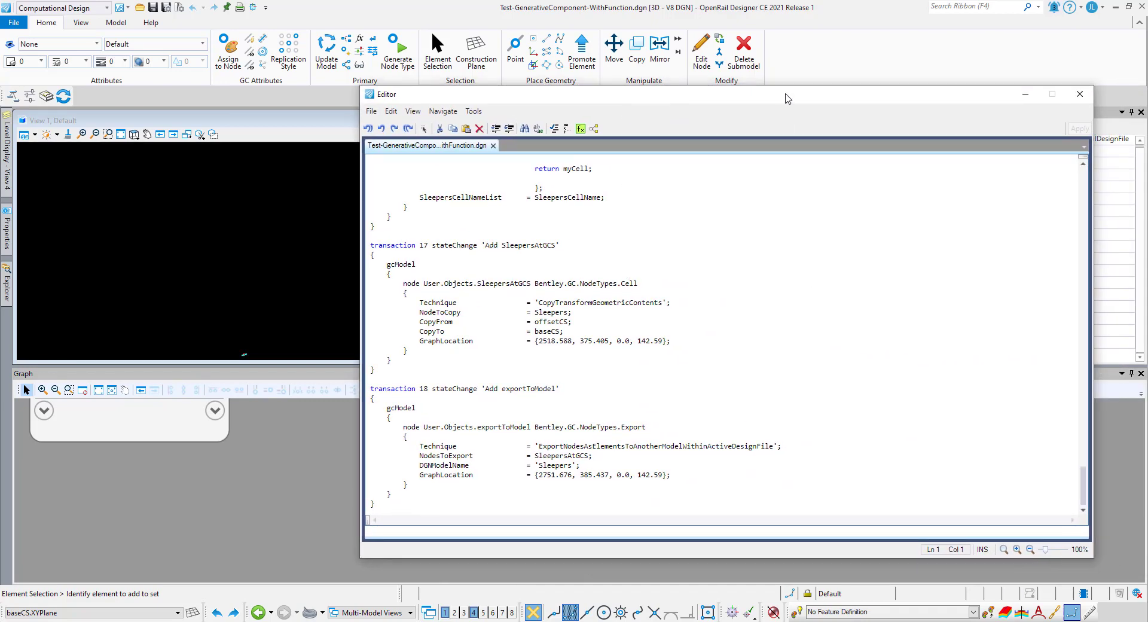
left_click_drag(788, 98, 819, 269)
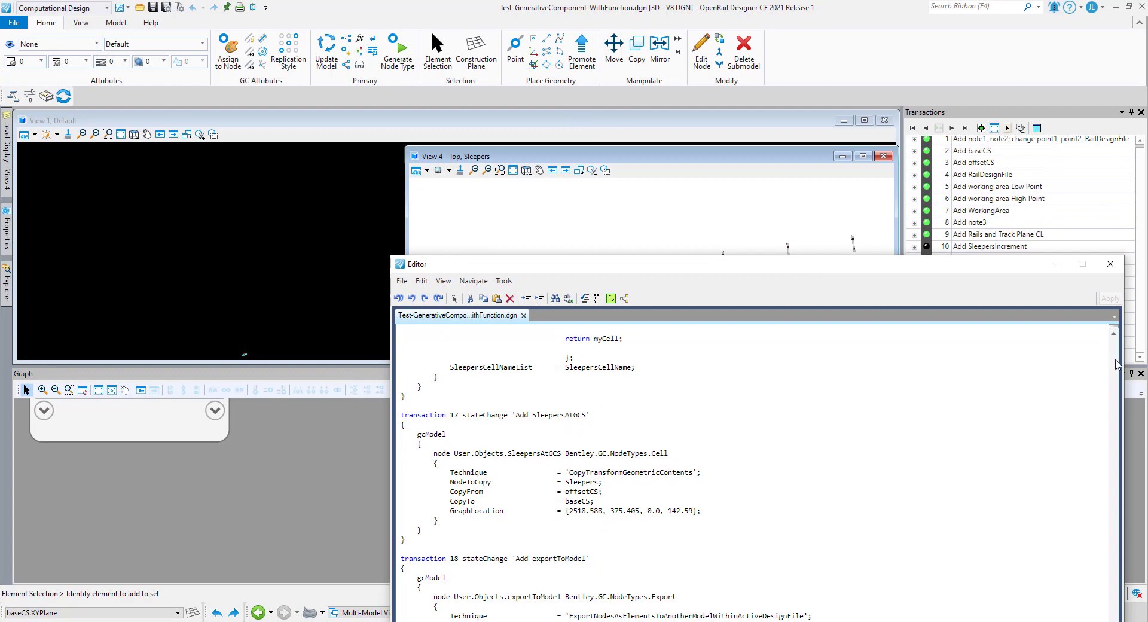
scroll(576, 432, "up", 20)
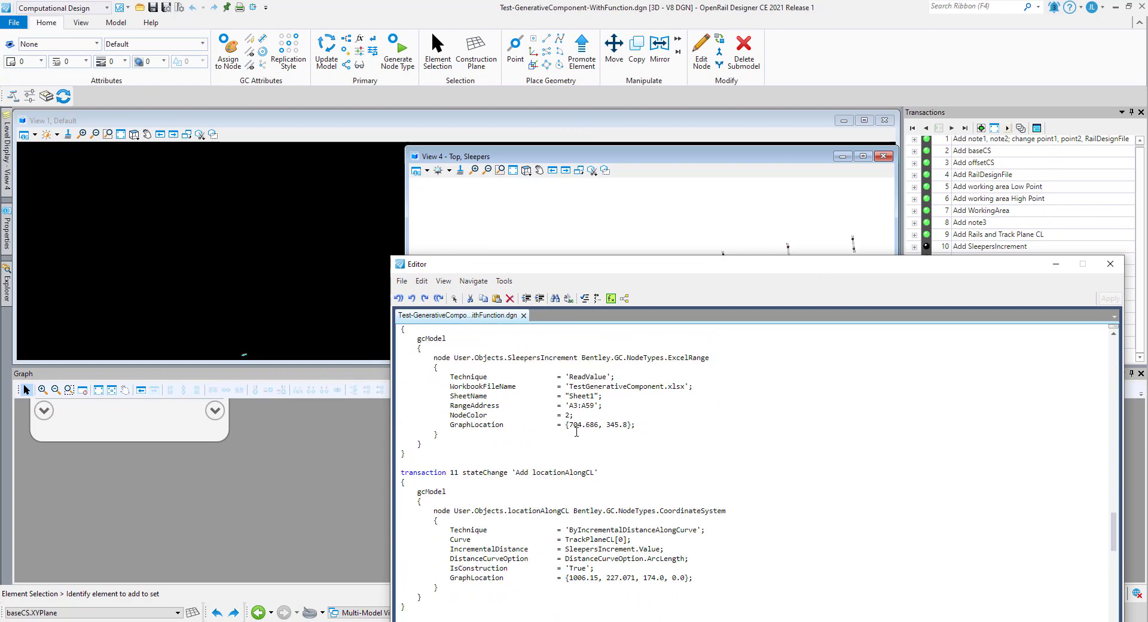
scroll(576, 431, "up", 1)
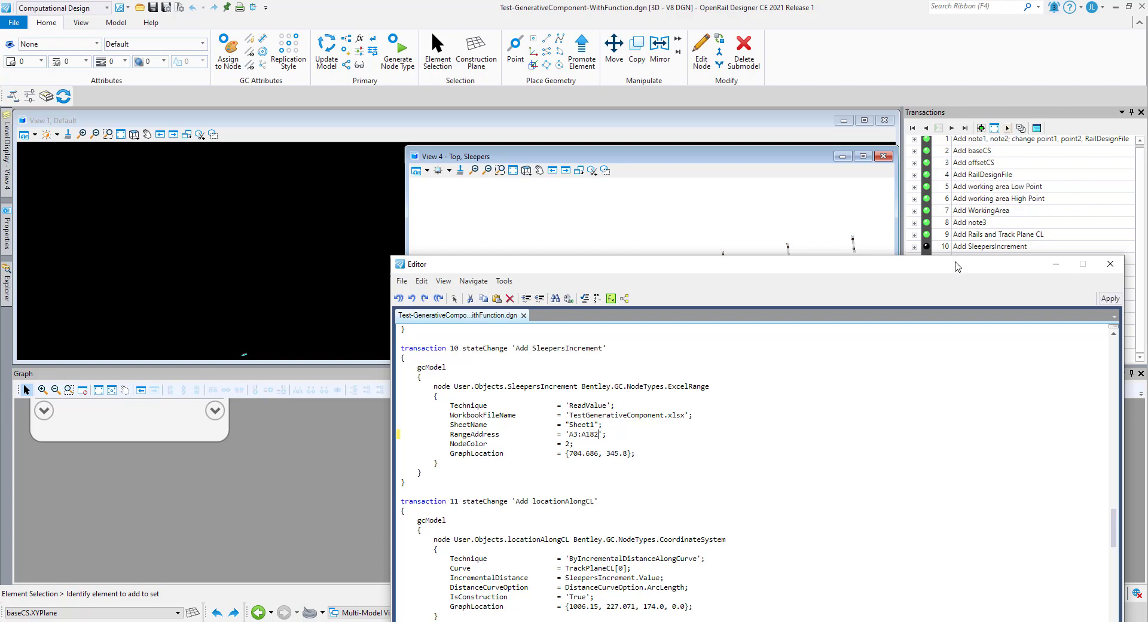
- Set the SleepersCellName range address to B3:B182 and apply the script changes
left_click_drag(957, 267, 969, 326)
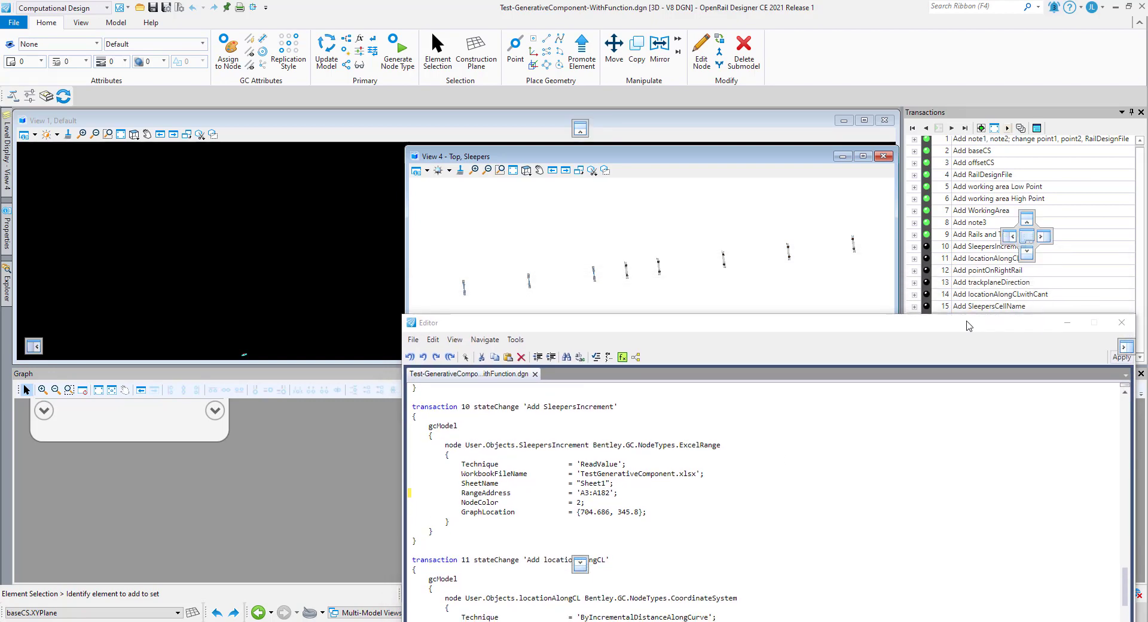
scroll(652, 518, "down", 20)
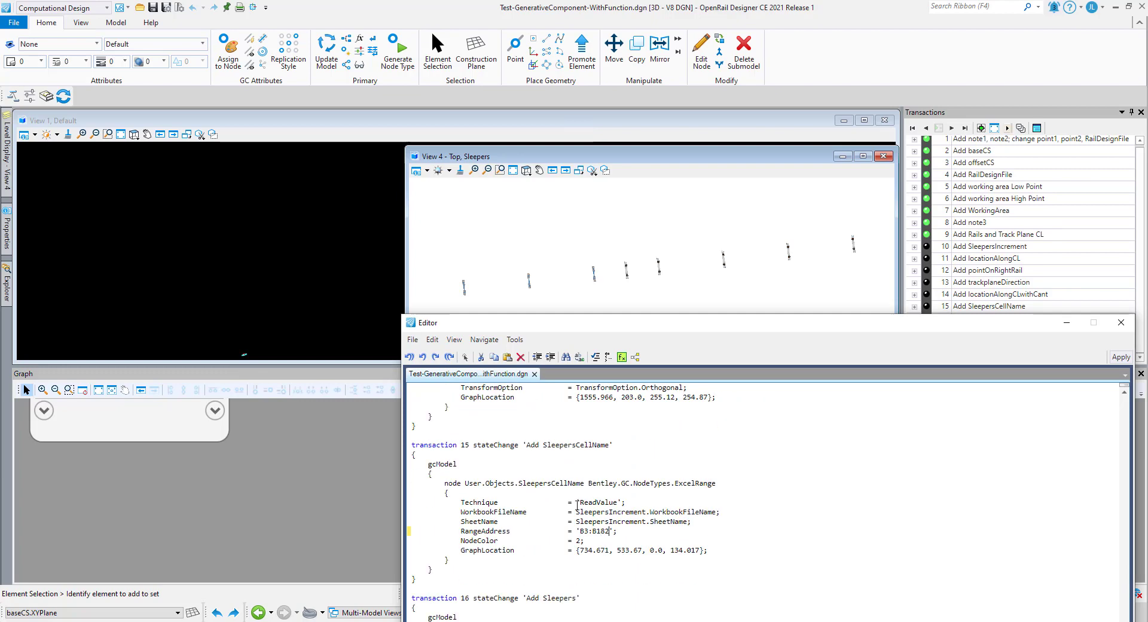
left_click(1115, 357)
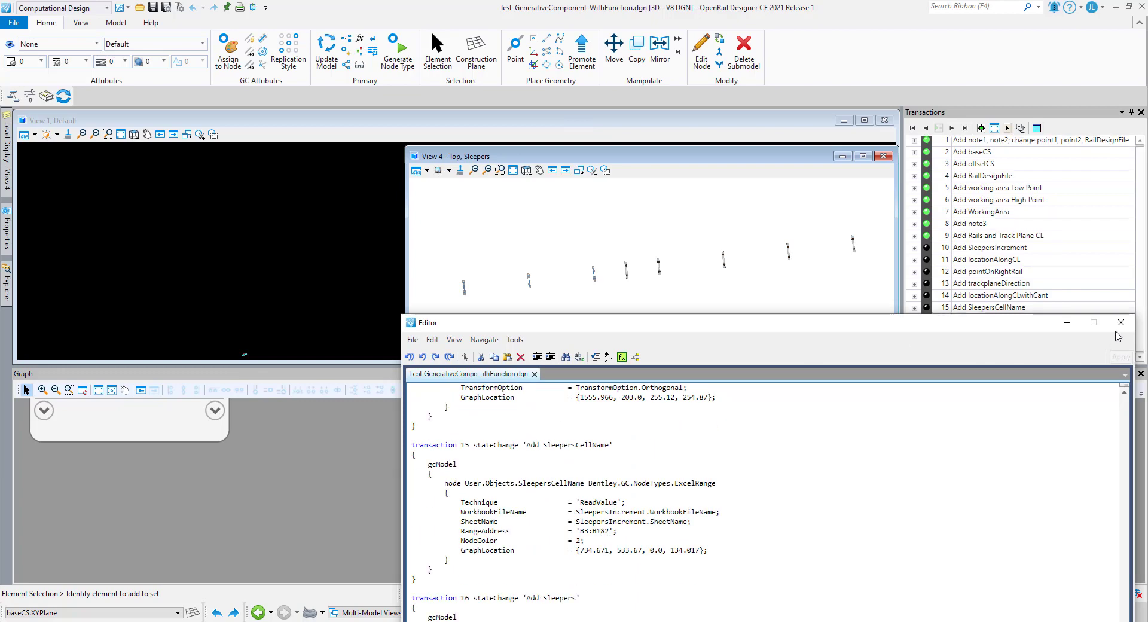
left_click_drag(1008, 328, 1147, 90)
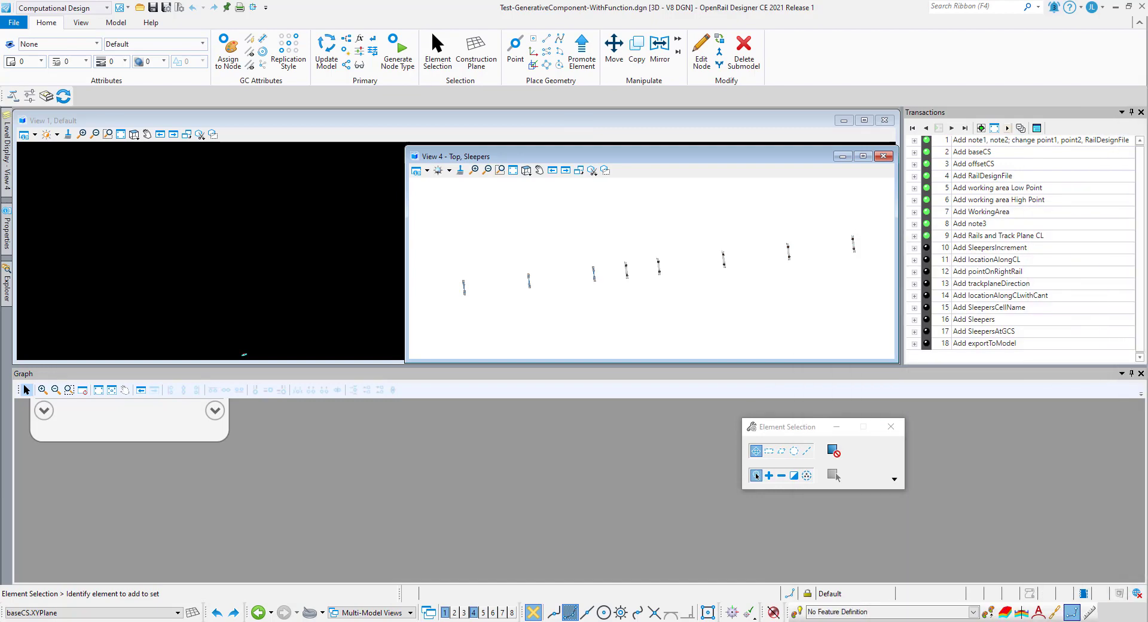
- Replay the transactions through exportToModel and rotate View 4 to examine the regenerated sleepers
left_click(926, 344)
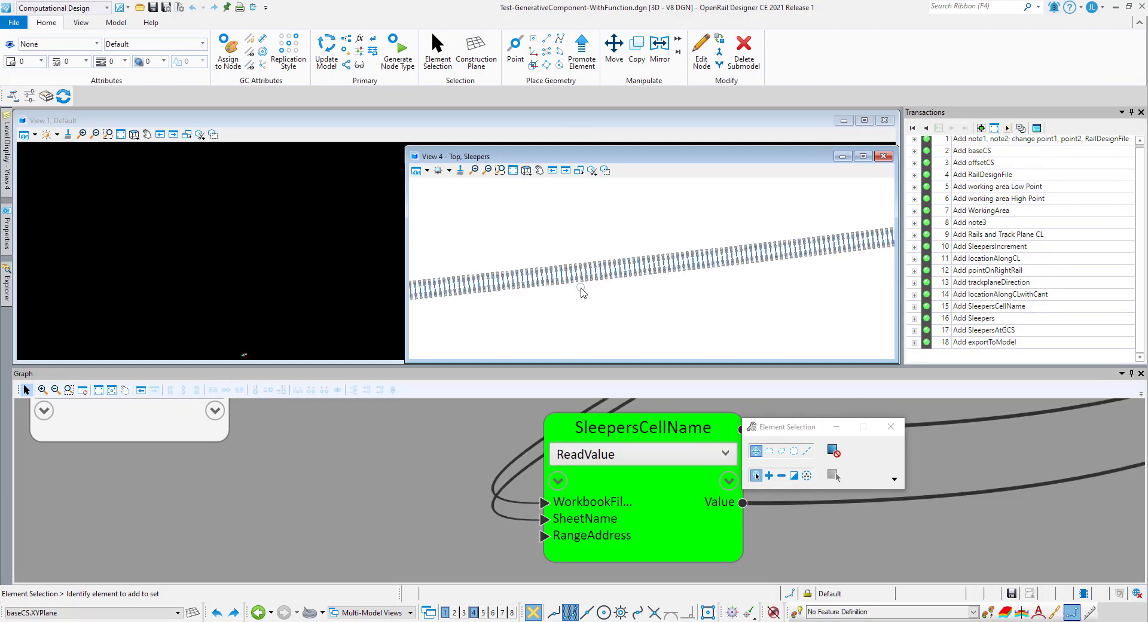
left_click(526, 170)
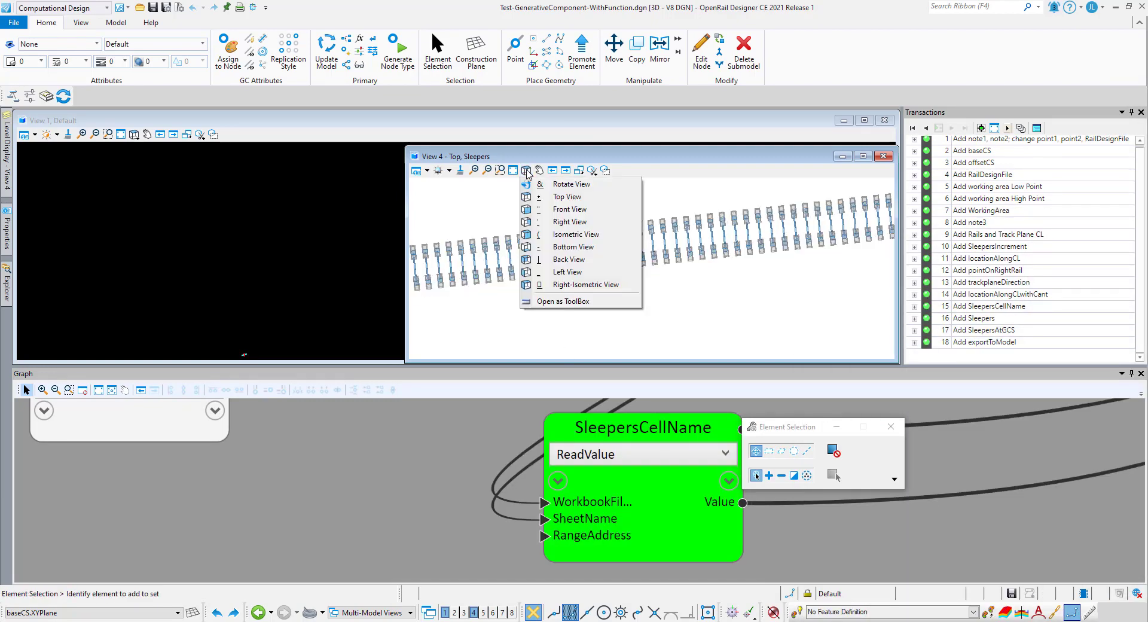
left_click(541, 188)
left_click(651, 268)
left_click(717, 243)
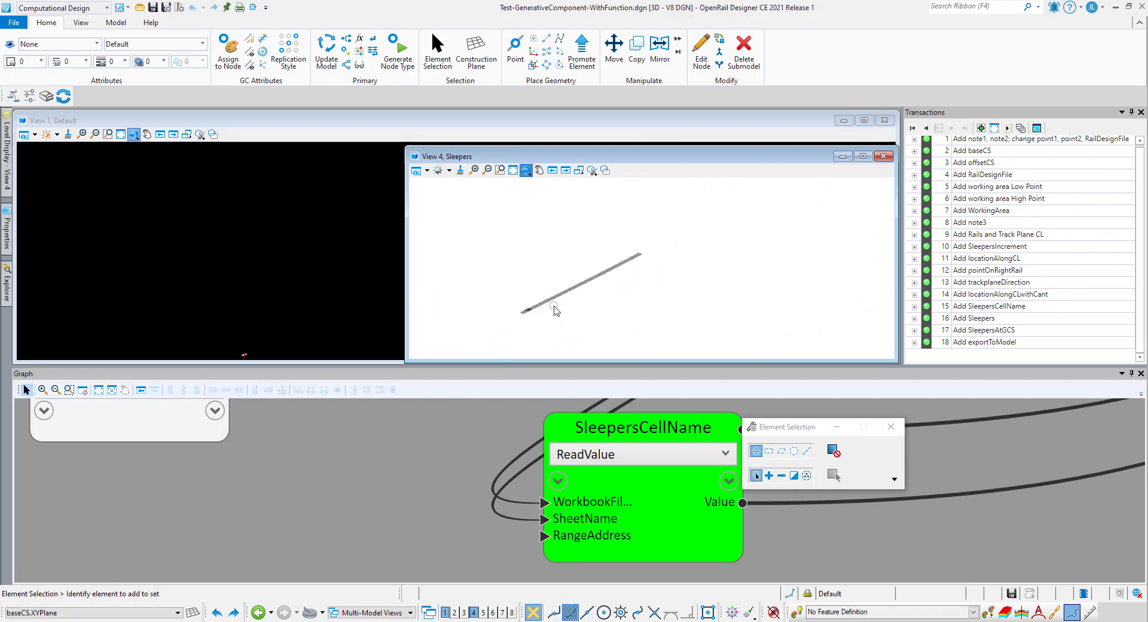
scroll(502, 313, "up", 5)
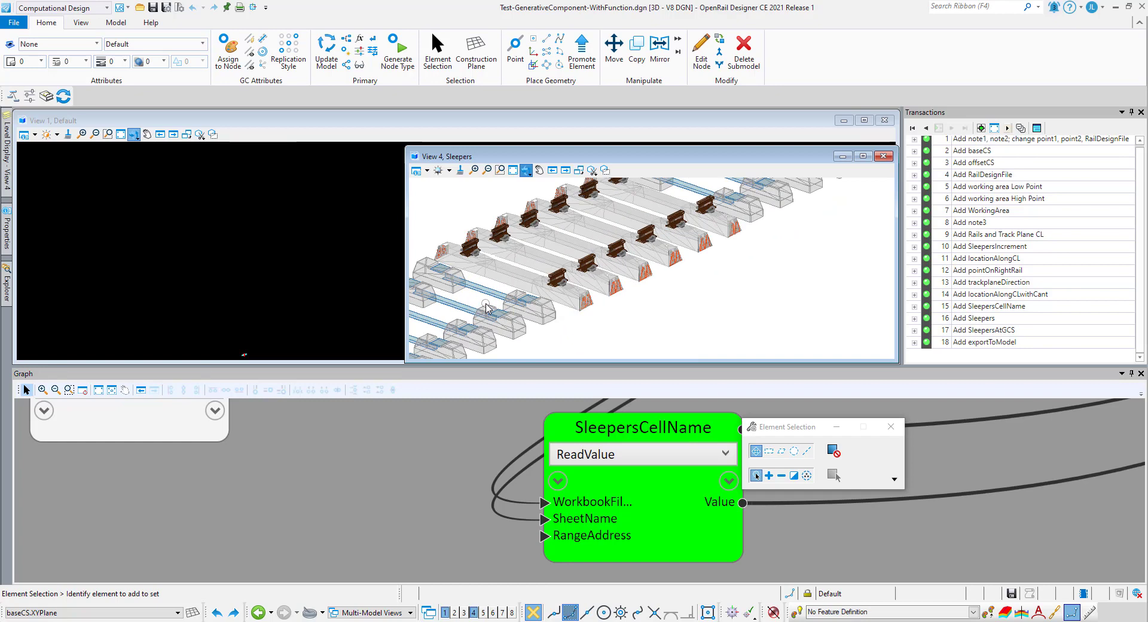
scroll(487, 307, "down", 5)
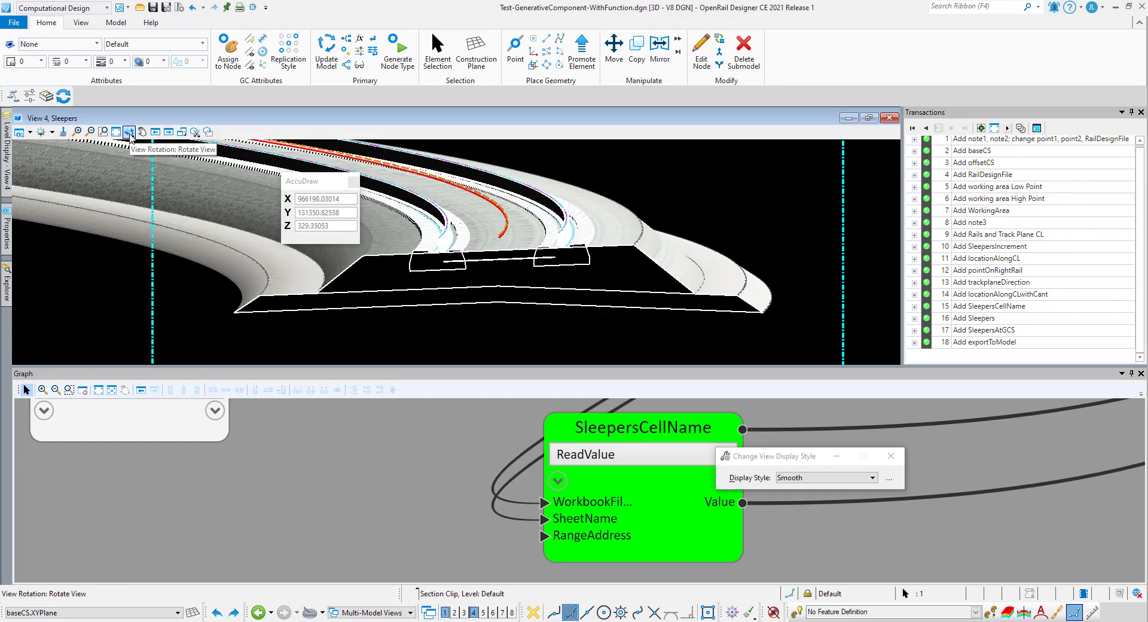
- Start a dynamic rotation of View 4 around the clipped track section
left_click(129, 133)
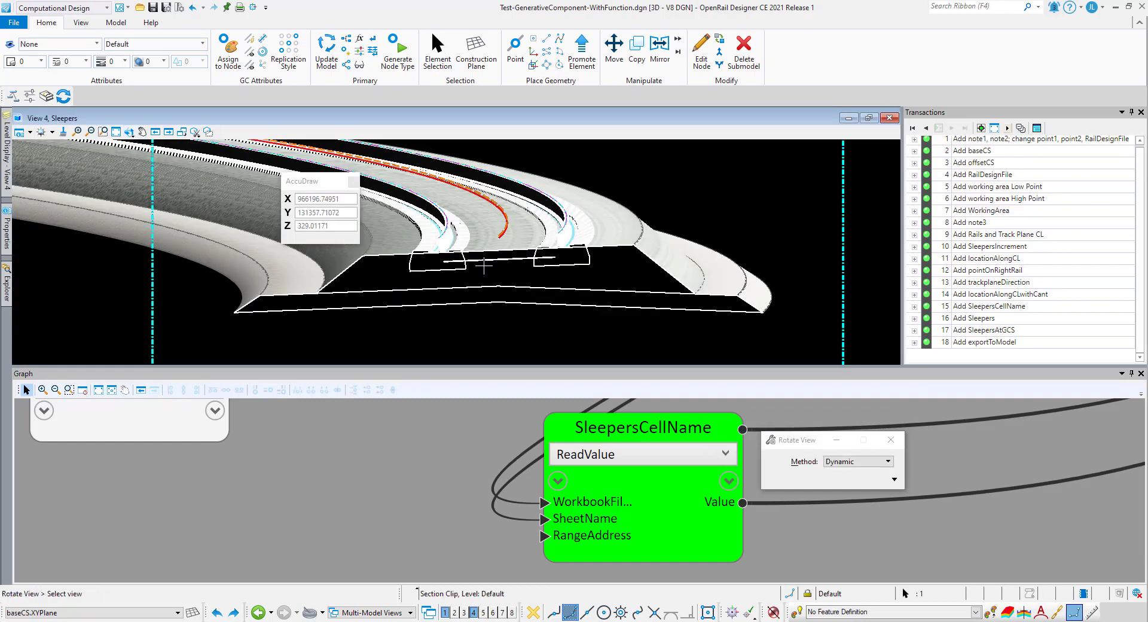